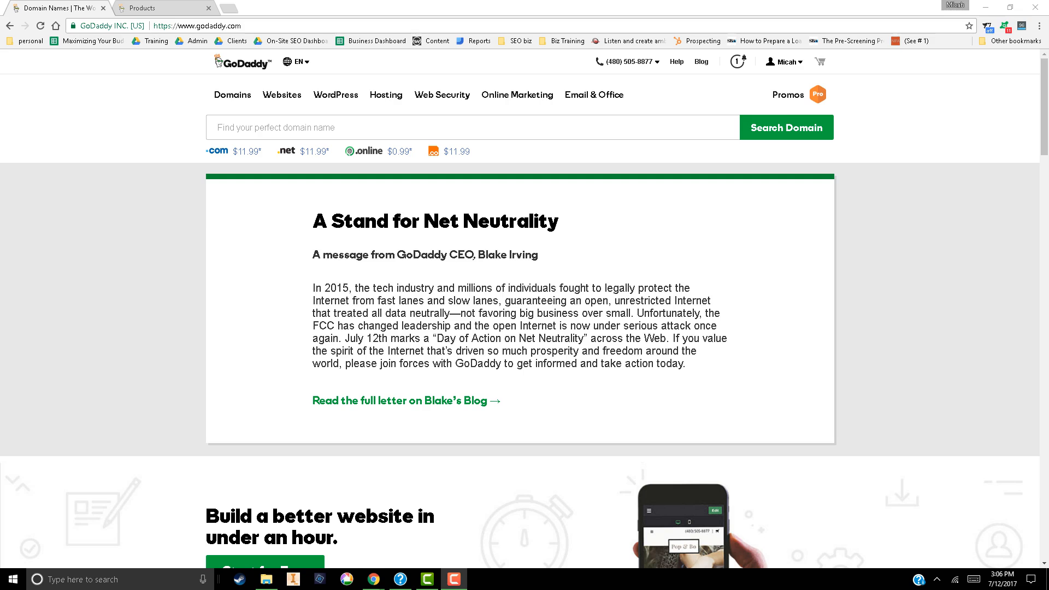
Search for the domain name seomd.com and look over the suggested alternatives
{"action": "left_click_drag", "start_coordinate": [242, 26], "coordinate": [158, 26]}
{"action": "left_click", "coordinate": [218, 128]}
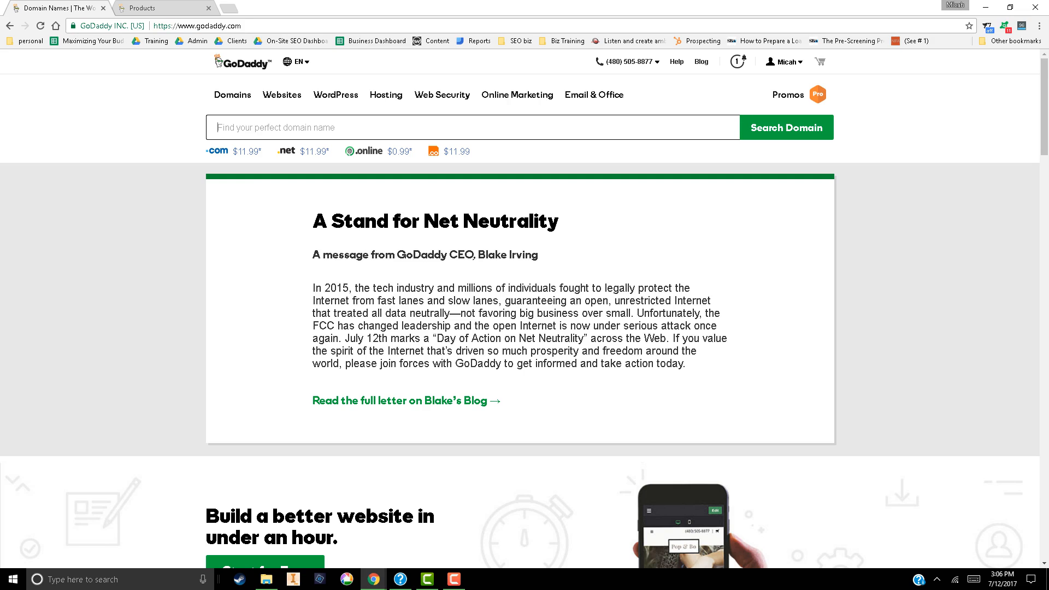
{"action": "left_click", "coordinate": [472, 128]}
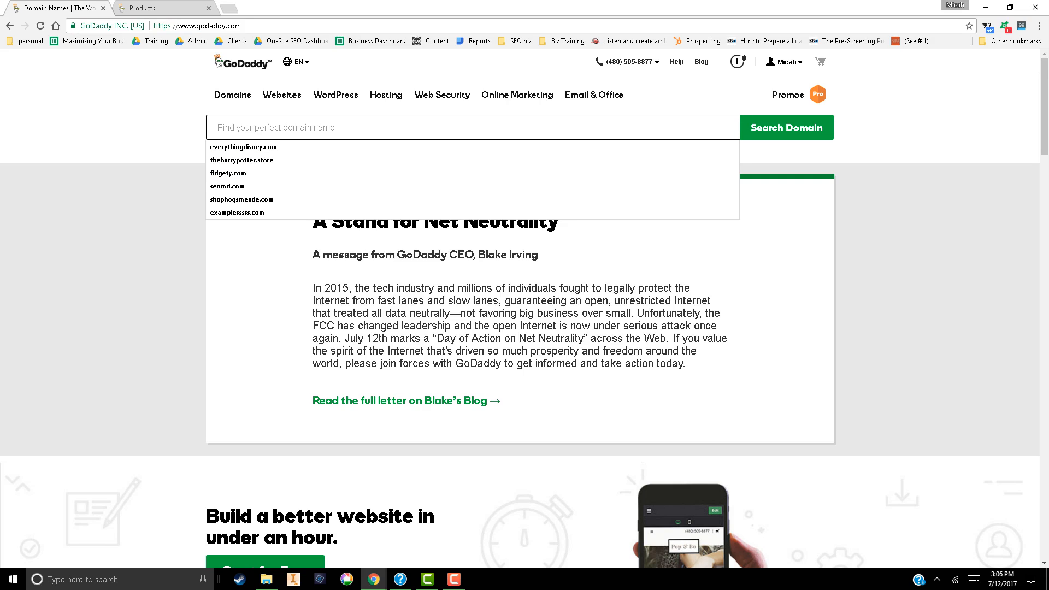
{"action": "type", "text": "seomd"}
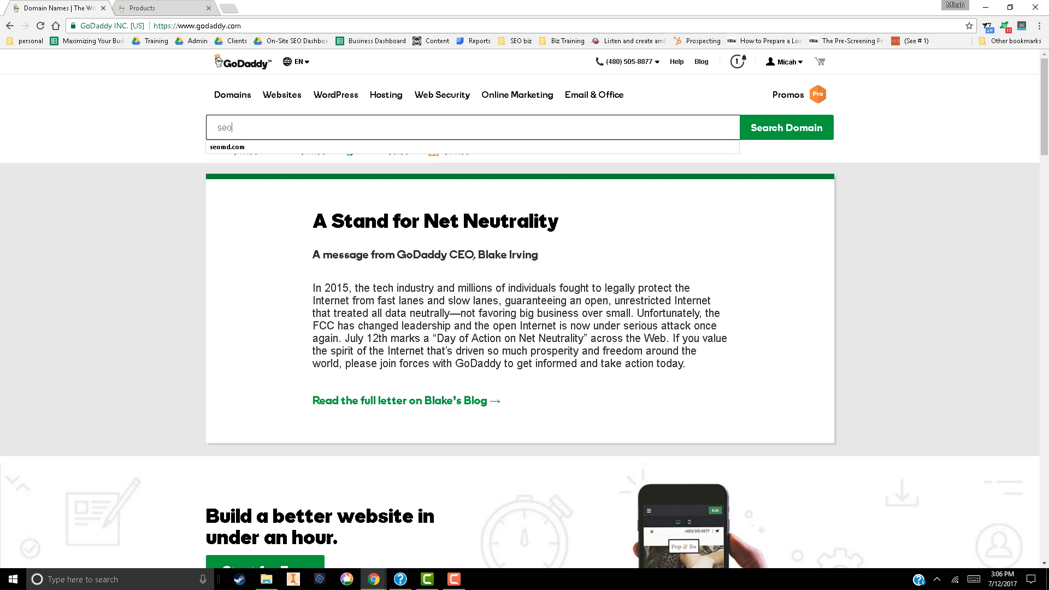
{"action": "type", "text": ".com"}
{"action": "key", "text": "Return"}
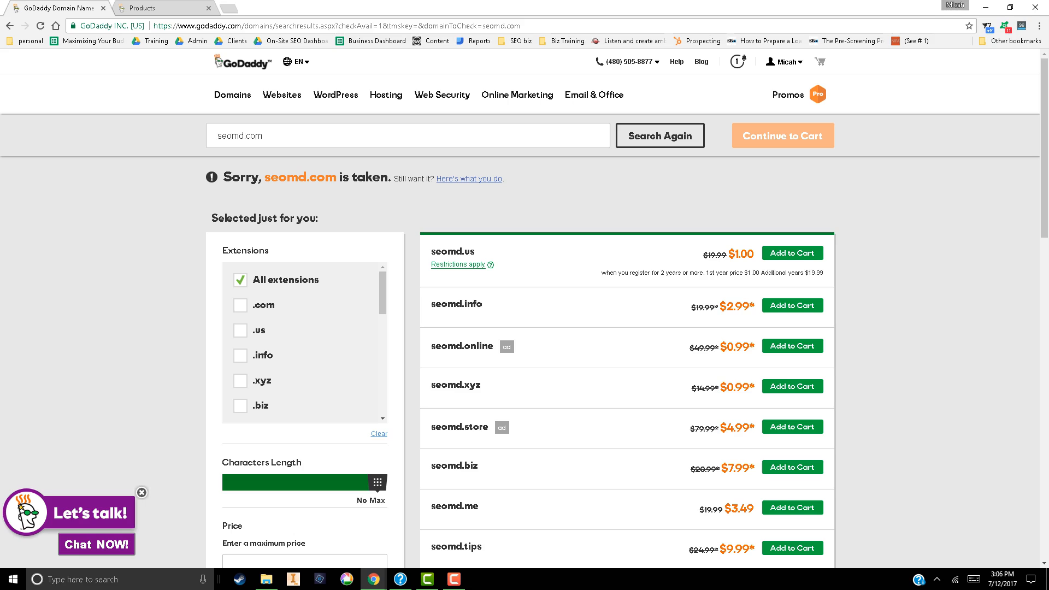
{"action": "scroll", "coordinate": [524, 306], "scroll_direction": "down", "scroll_amount": 1}
{"action": "scroll", "coordinate": [525, 306], "scroll_direction": "up", "scroll_amount": 1}
Replace the searched domain name with seomd.org and check its availability
{"action": "left_click", "coordinate": [264, 135]}
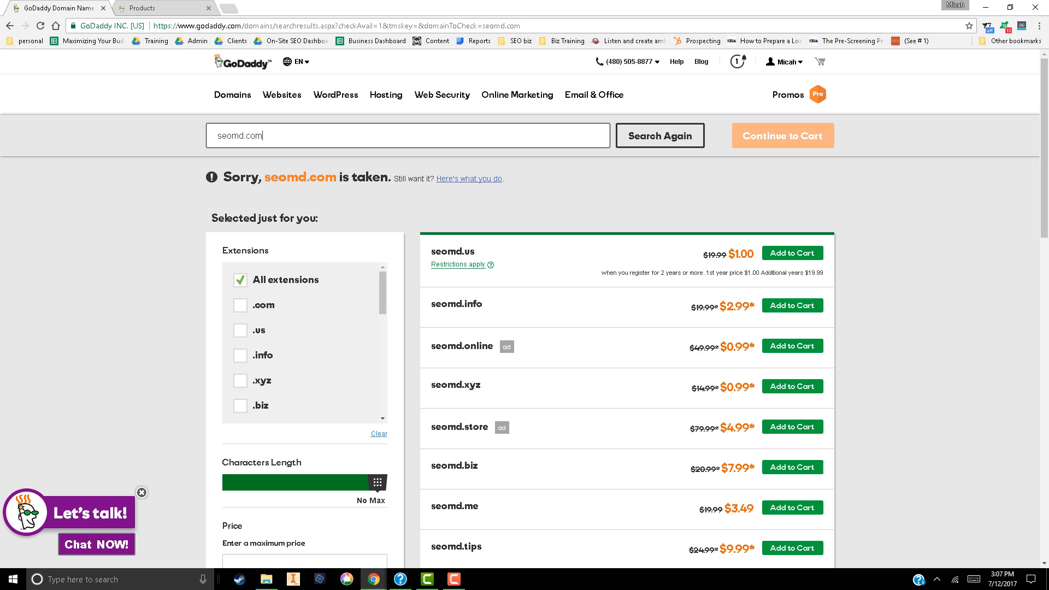
{"action": "double_click", "coordinate": [240, 135]}
{"action": "type", "text": "seomd.org"}
{"action": "key", "text": "Return"}
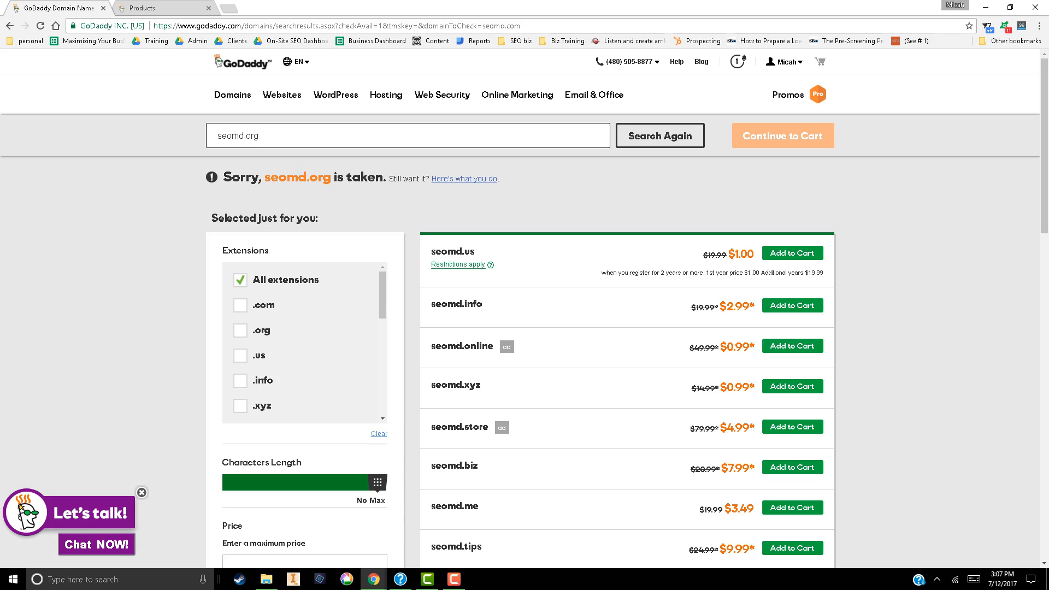
Review the suggested domains, add seomd.us to the cart and continue to the cart
{"action": "double_click", "coordinate": [258, 135]}
{"action": "scroll", "coordinate": [524, 328], "scroll_direction": "down", "scroll_amount": 6}
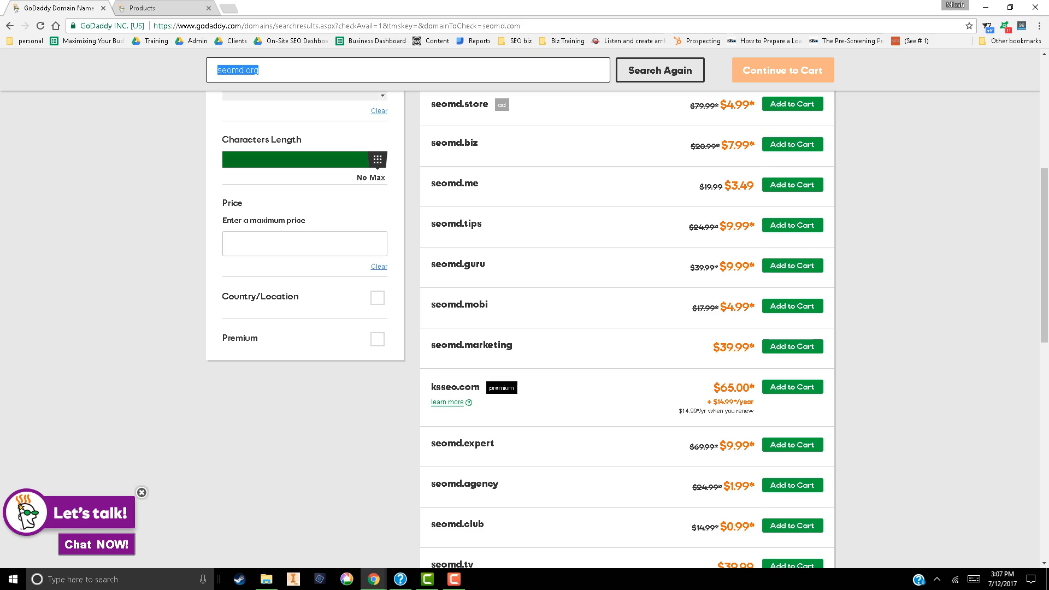
{"action": "scroll", "coordinate": [524, 328], "scroll_direction": "down", "scroll_amount": 2}
{"action": "scroll", "coordinate": [524, 328], "scroll_direction": "down", "scroll_amount": 2}
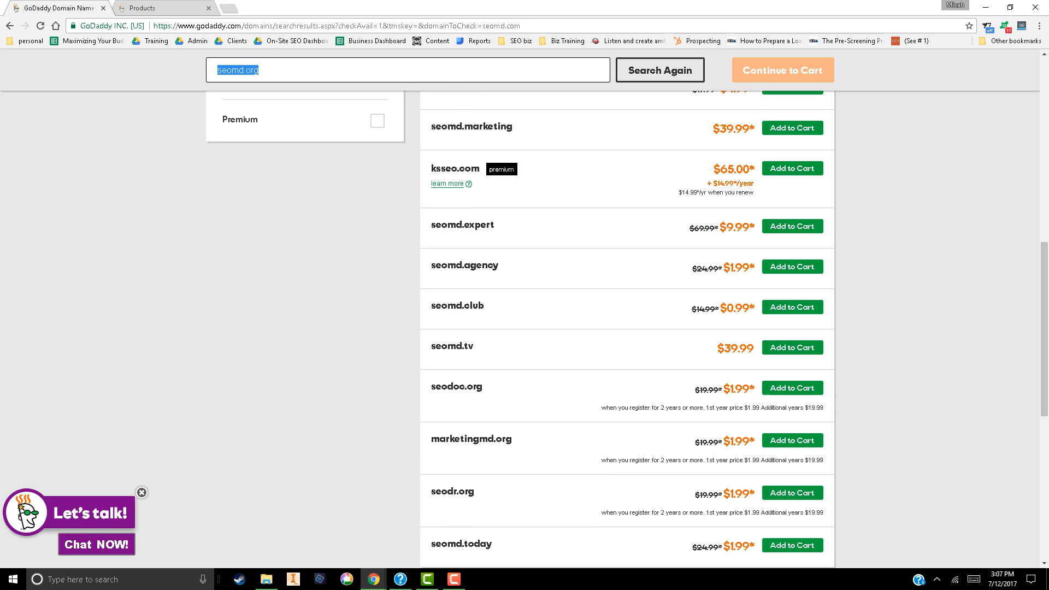
{"action": "scroll", "coordinate": [524, 328], "scroll_direction": "down", "scroll_amount": 1}
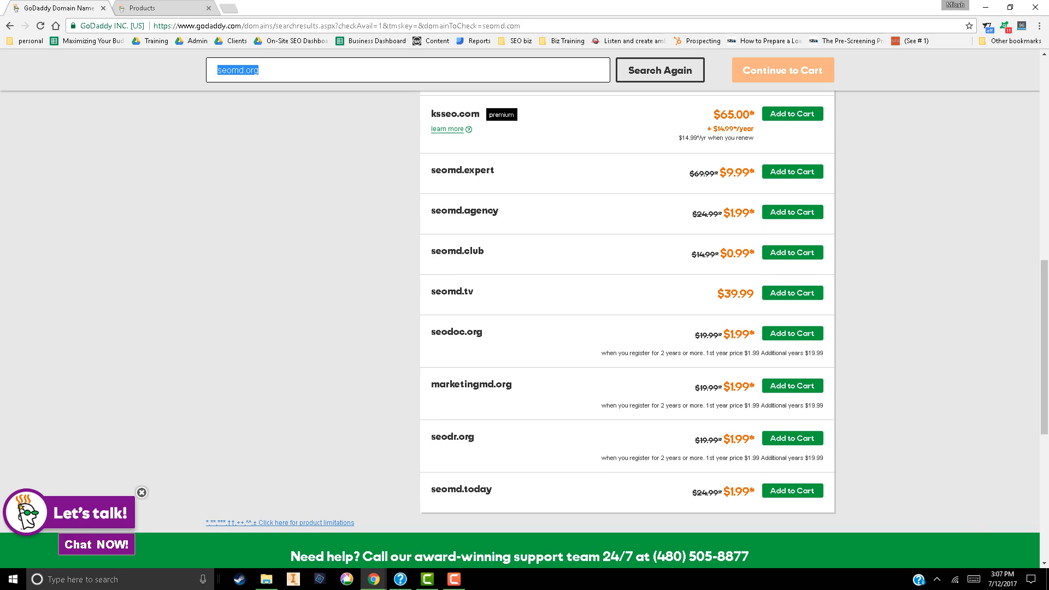
{"action": "scroll", "coordinate": [524, 327], "scroll_direction": "up", "scroll_amount": 13}
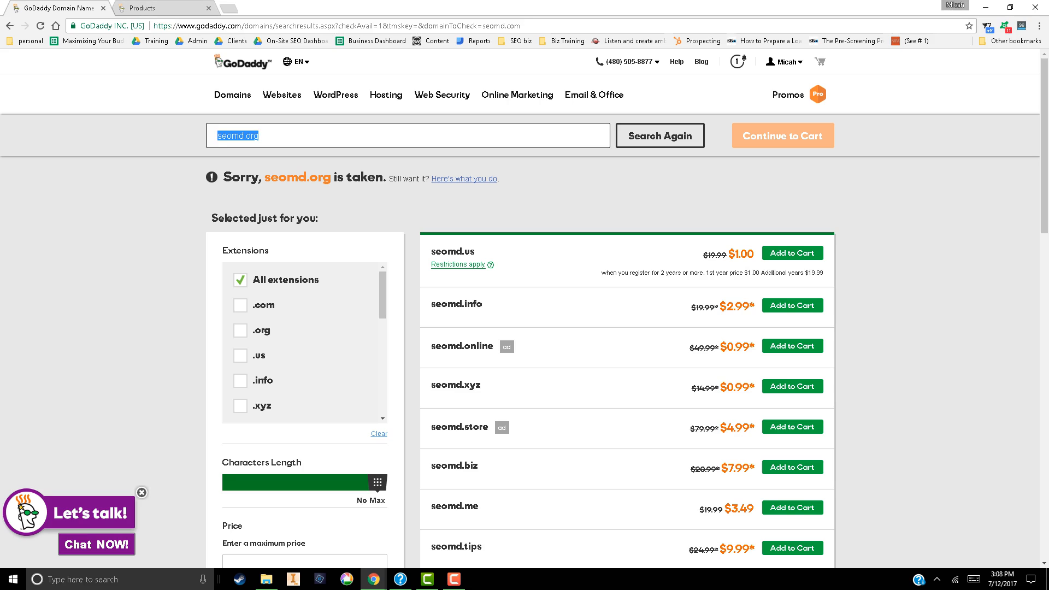
{"action": "left_click", "coordinate": [259, 135]}
{"action": "left_click", "coordinate": [792, 252]}
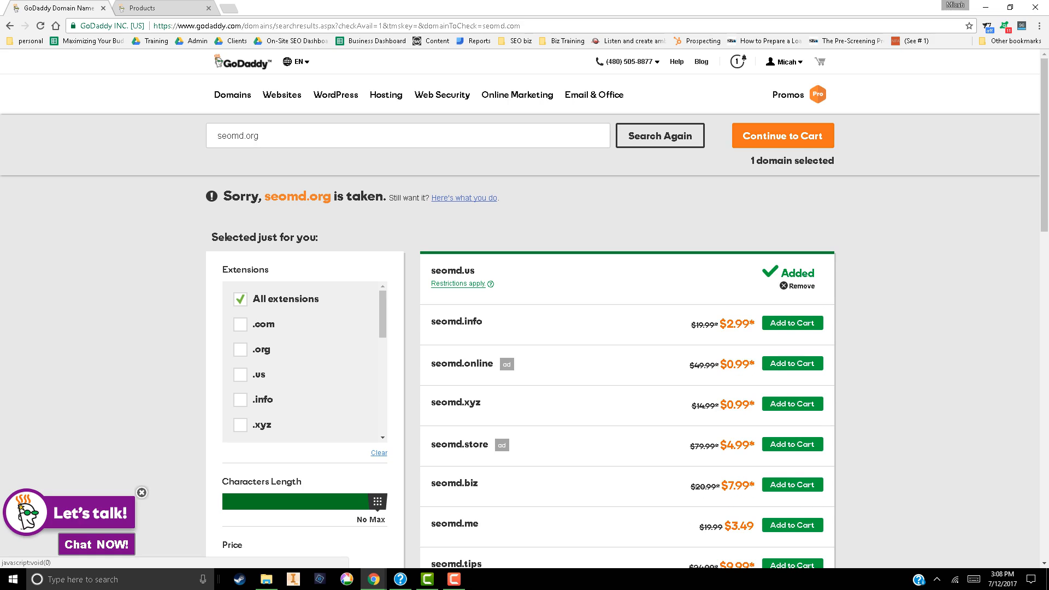
{"action": "left_click", "coordinate": [783, 135]}
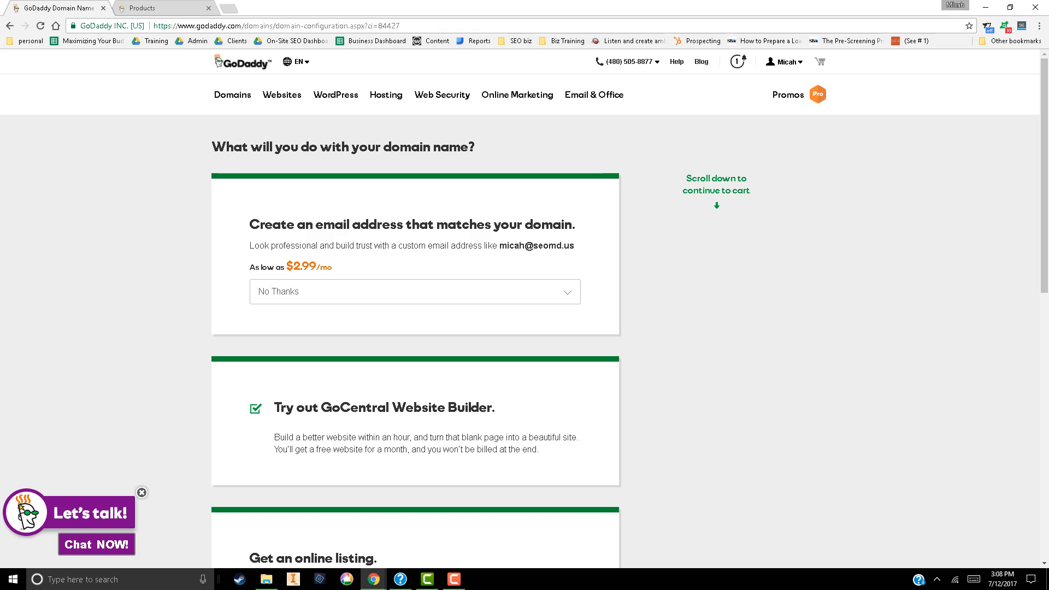
Deselect the GoCentral Website Builder trial and continue with No Thanks for the matching email address and online listing
{"action": "scroll", "coordinate": [519, 309], "scroll_direction": "down", "scroll_amount": 2}
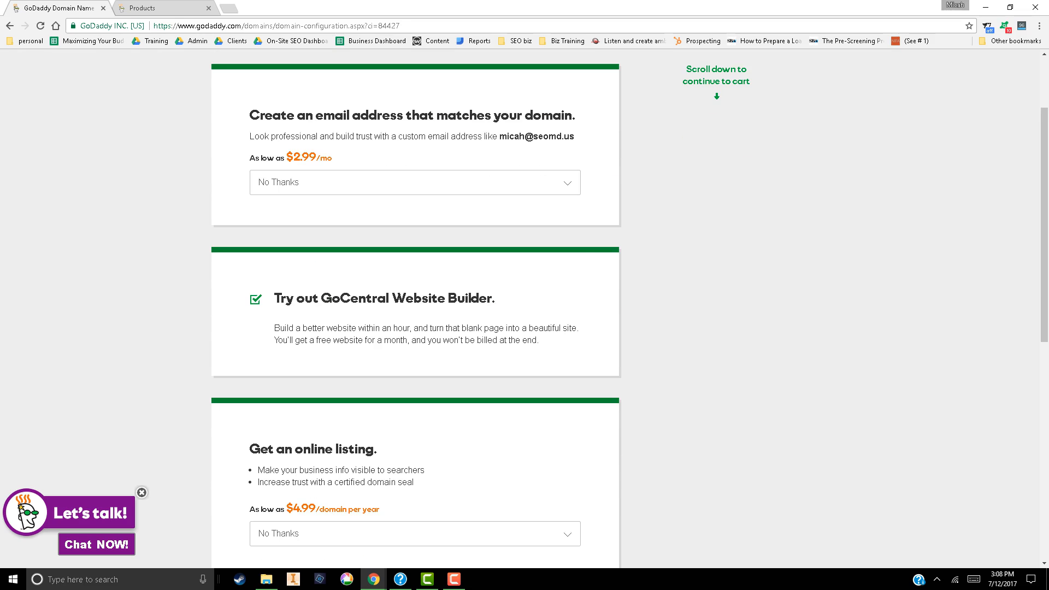
{"action": "left_click", "coordinate": [256, 299]}
{"action": "scroll", "coordinate": [519, 309], "scroll_direction": "down", "scroll_amount": 3}
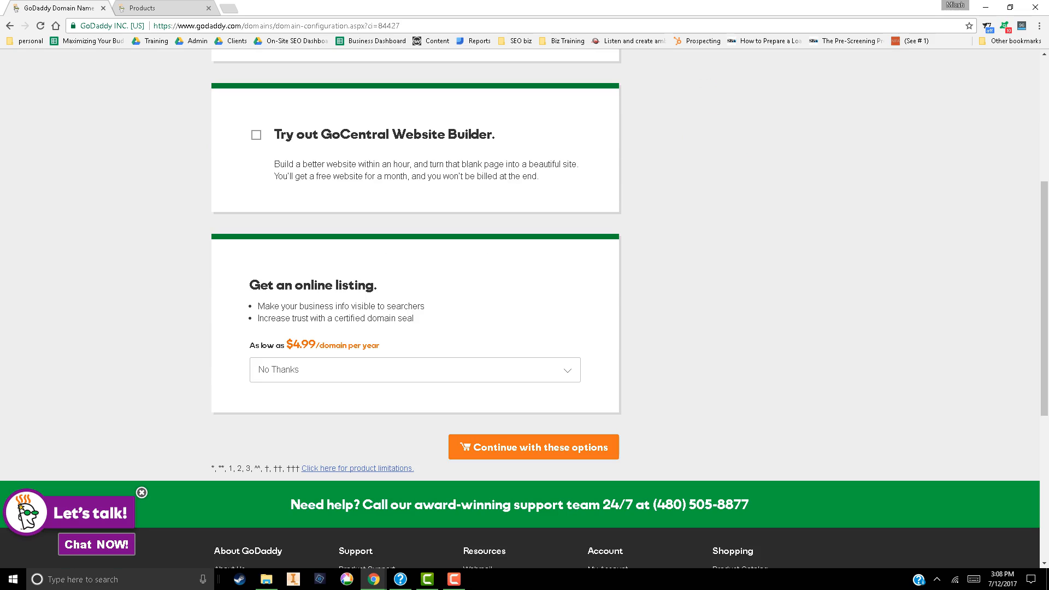
{"action": "left_click", "coordinate": [533, 447]}
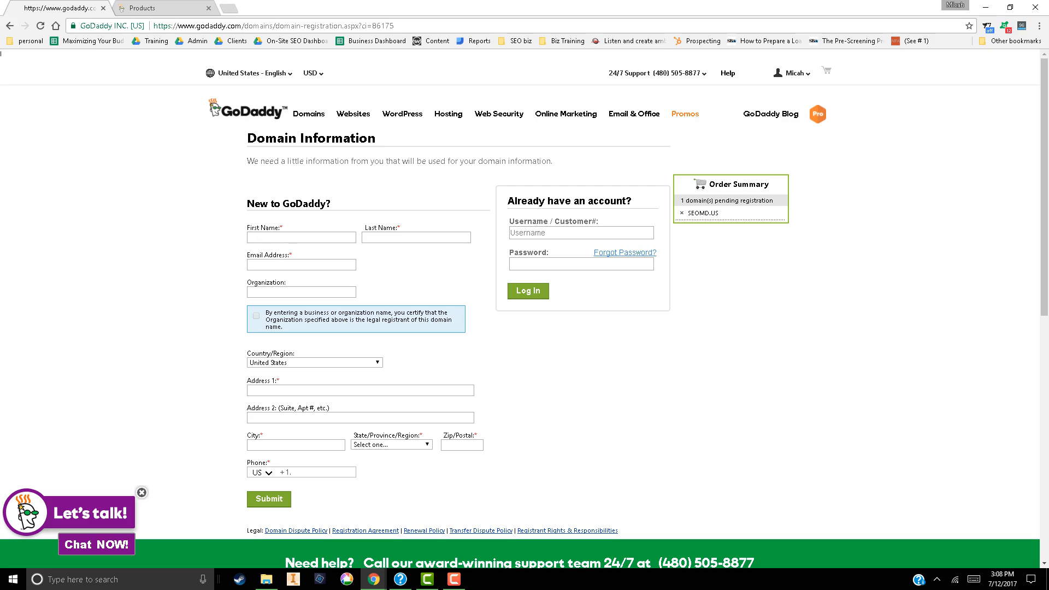
Log in to the existing account with the saved username and password
{"action": "left_click", "coordinate": [547, 232]}
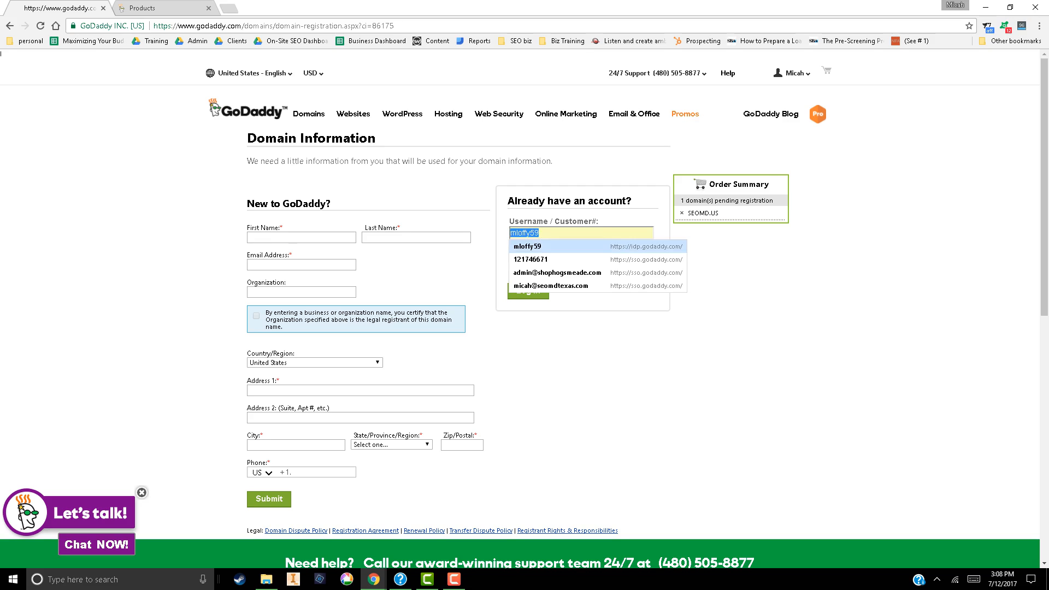
{"action": "left_click", "coordinate": [537, 246]}
{"action": "left_click", "coordinate": [528, 290]}
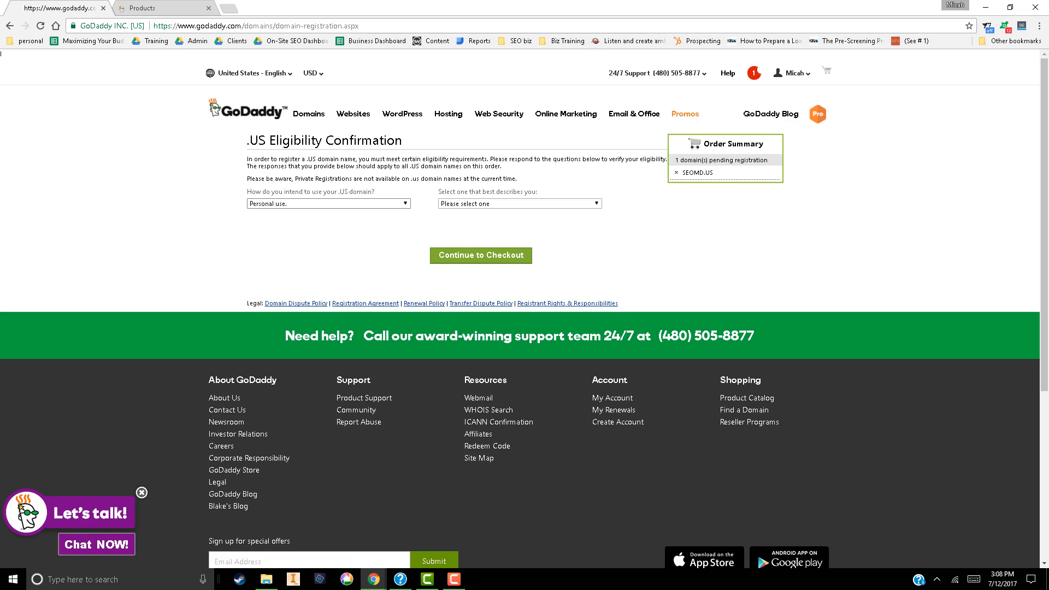
Set the .US domain's intended use to "Business use for profit.", choose "I am a citizen of the US." and continue to checkout
{"action": "left_click", "coordinate": [329, 203]}
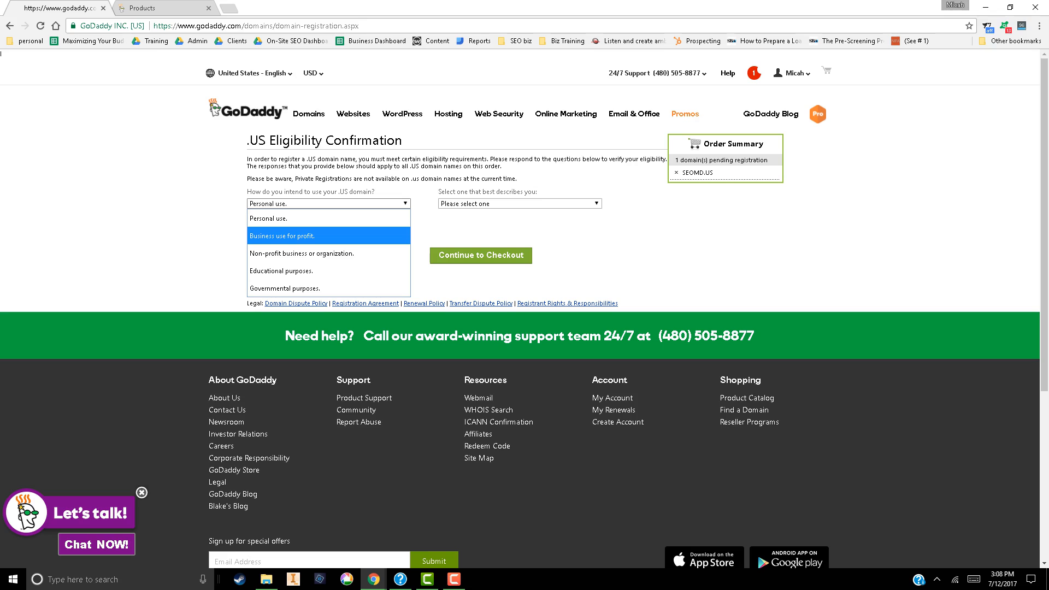
{"action": "left_click", "coordinate": [328, 236]}
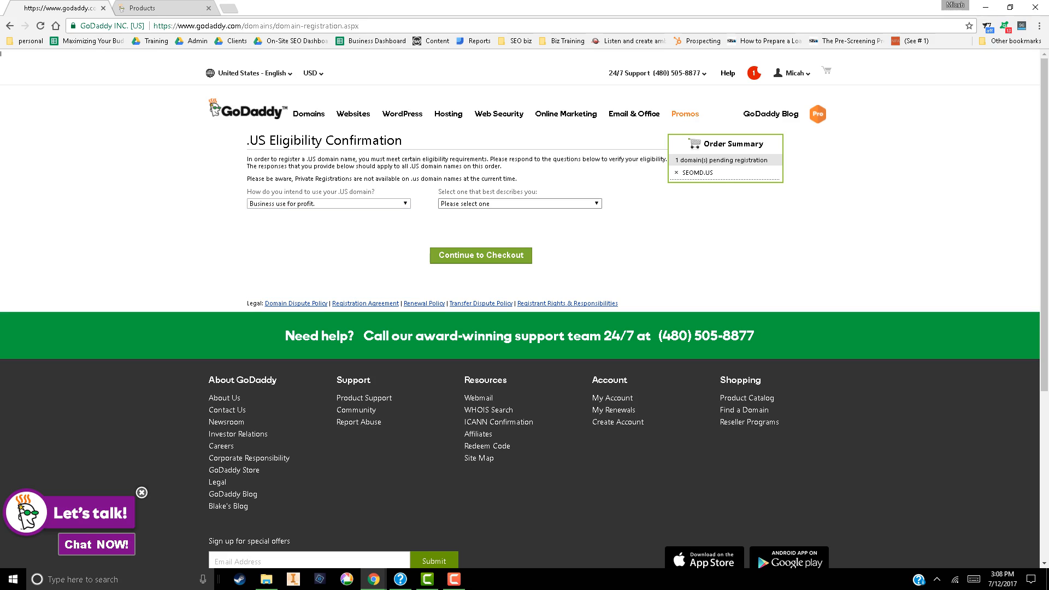
{"action": "left_click", "coordinate": [519, 203]}
{"action": "left_click", "coordinate": [503, 236]}
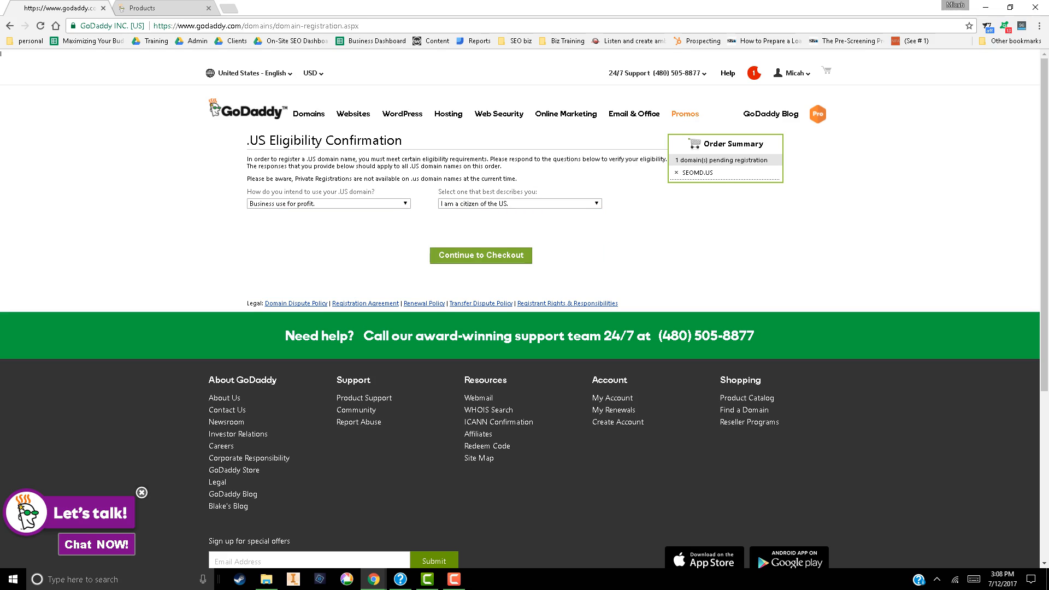
{"action": "left_click", "coordinate": [480, 255]}
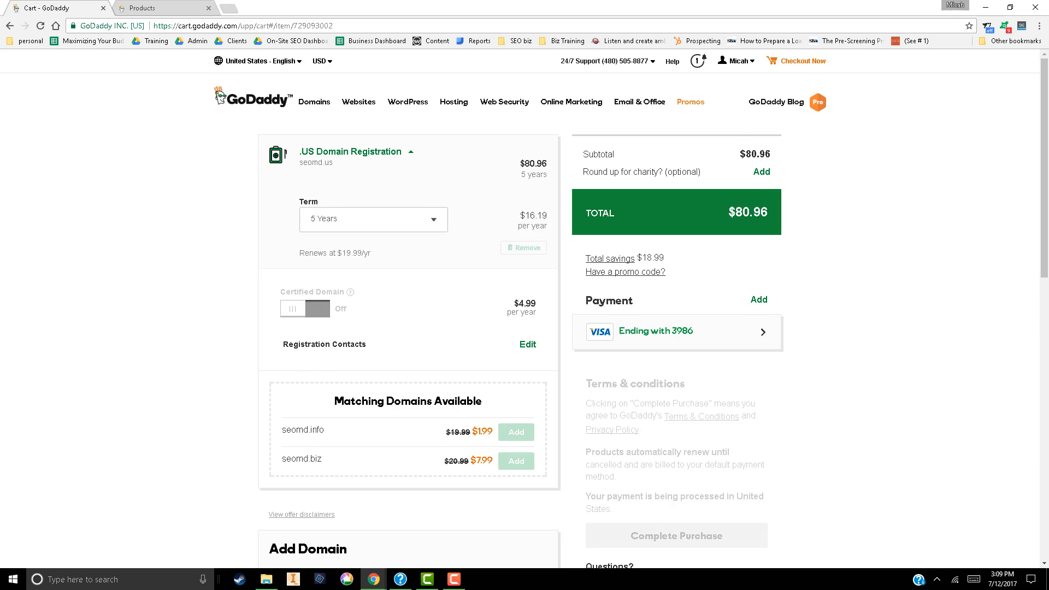
Set the seomd.us registration term to 1 Year and review the cart's remaining offers and payment section
{"action": "left_click", "coordinate": [374, 243]}
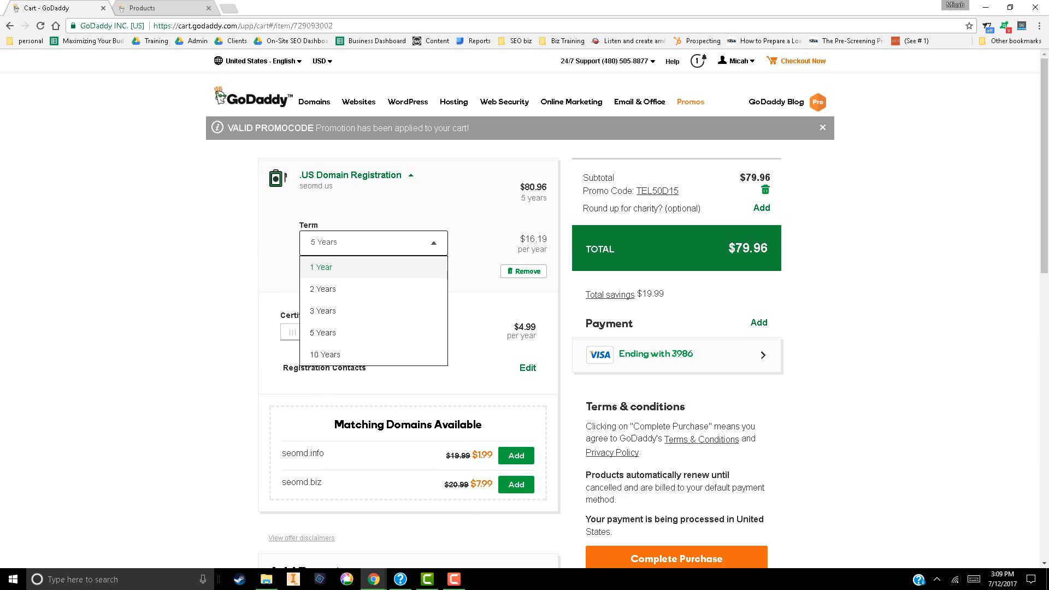
{"action": "left_click", "coordinate": [373, 267]}
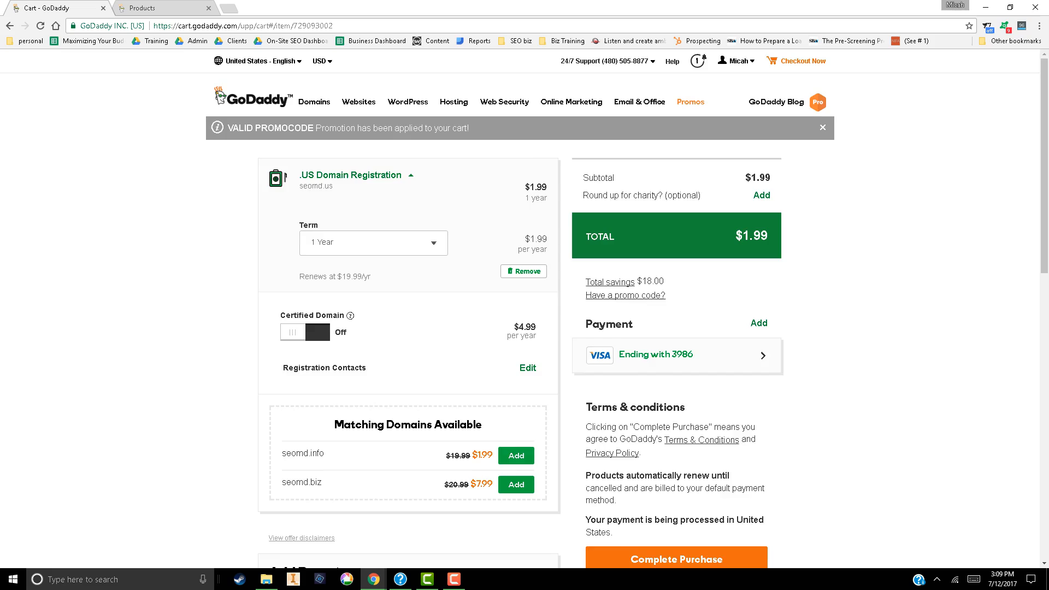
{"action": "scroll", "coordinate": [525, 306], "scroll_direction": "down", "scroll_amount": 4}
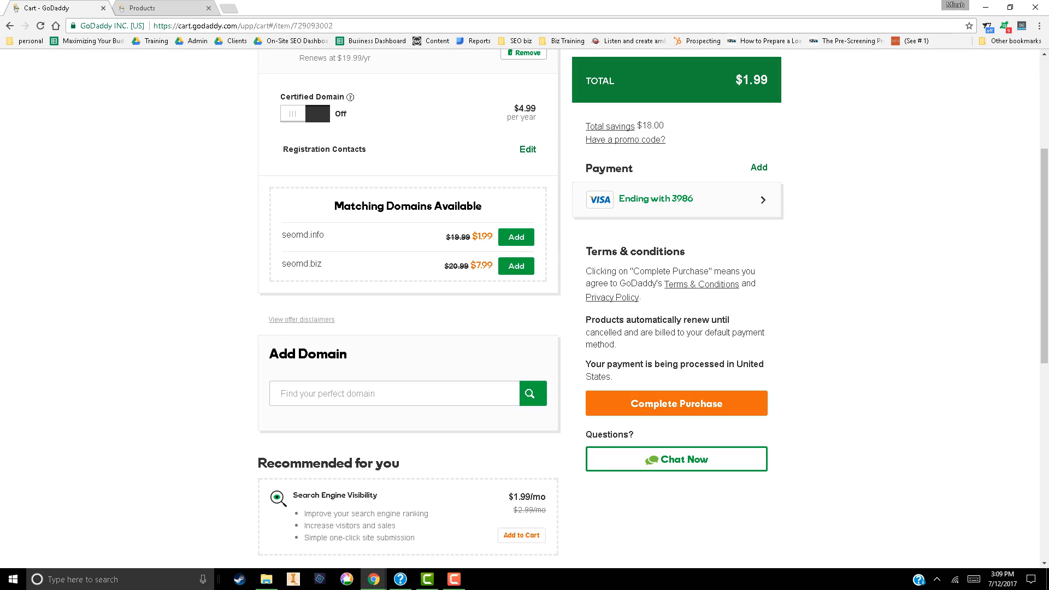
{"action": "scroll", "coordinate": [524, 306], "scroll_direction": "down", "scroll_amount": 2}
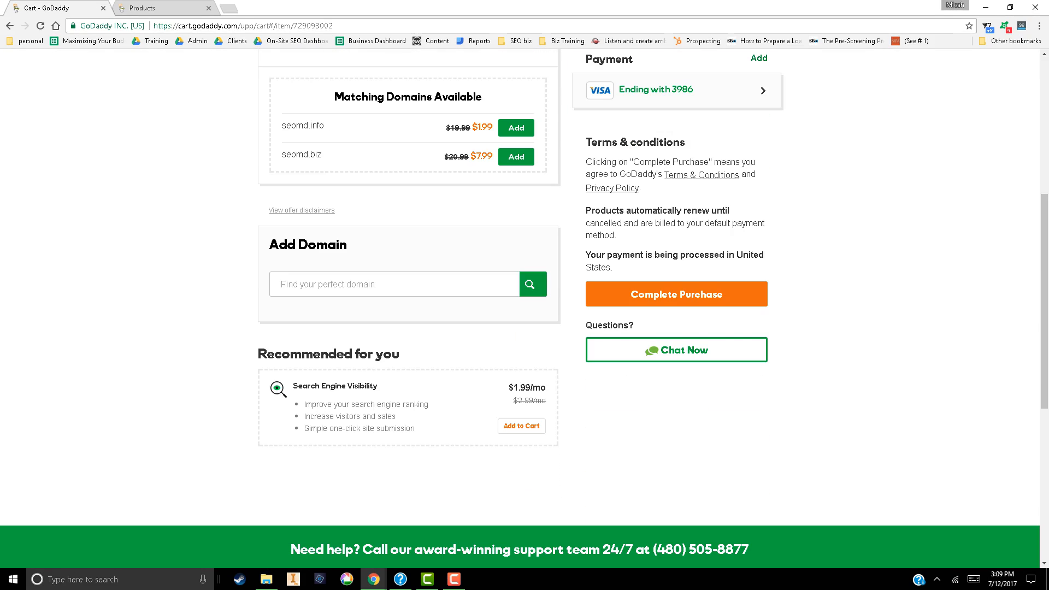
{"action": "scroll", "coordinate": [524, 306], "scroll_direction": "up", "scroll_amount": 5}
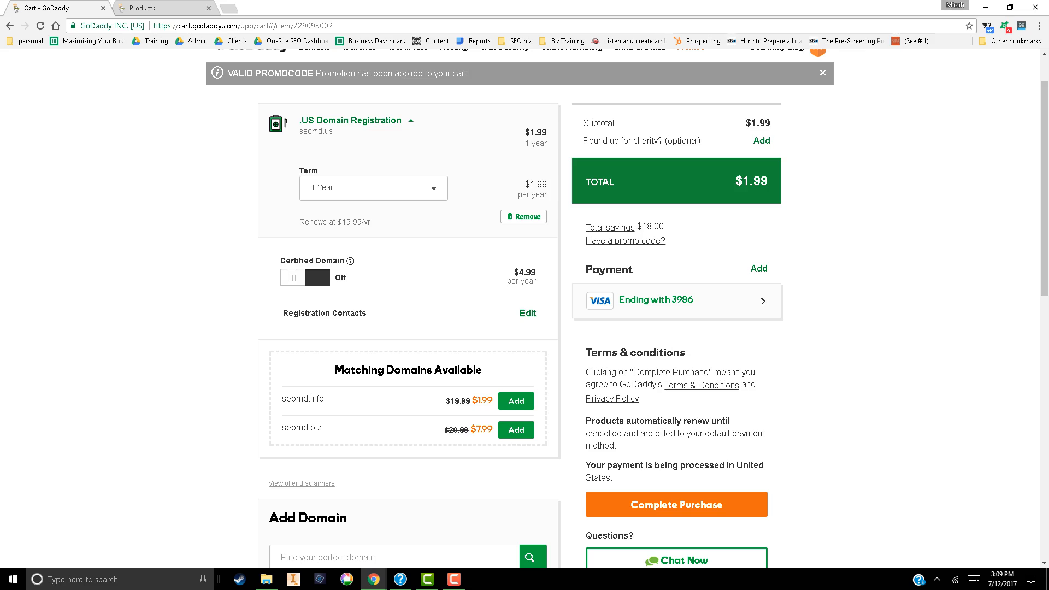
{"action": "scroll", "coordinate": [524, 306], "scroll_direction": "down", "scroll_amount": 6}
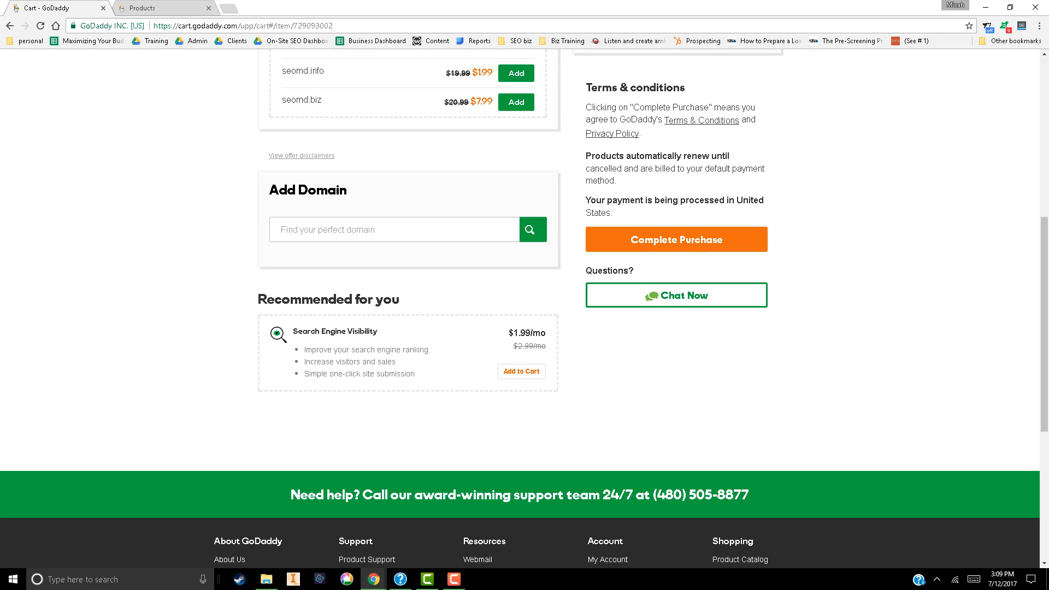
{"action": "scroll", "coordinate": [524, 306], "scroll_direction": "up", "scroll_amount": 7}
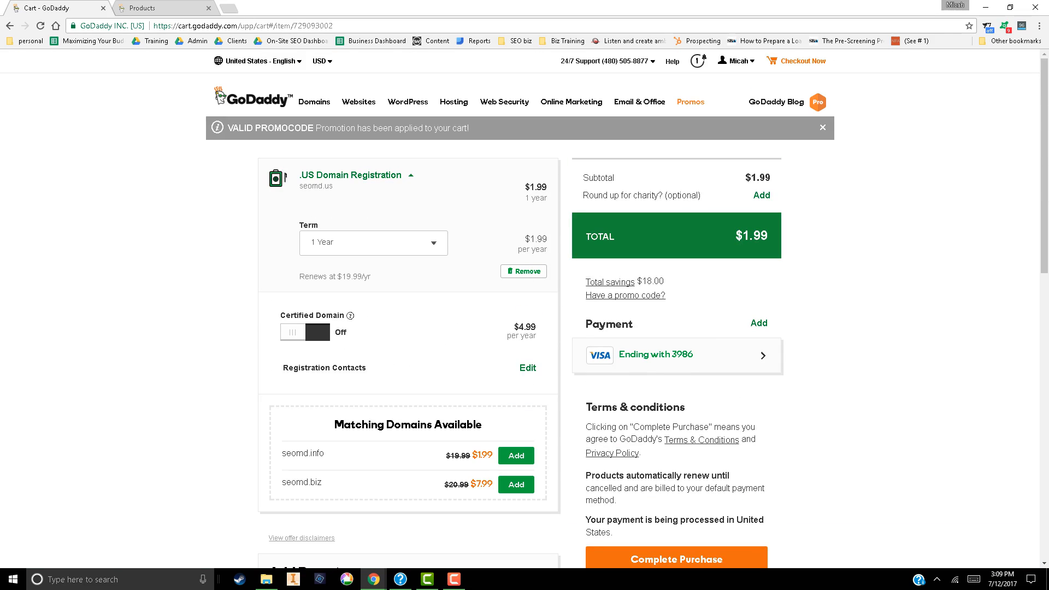
Open the Web Hosting plans, dismiss the chat offer and add the Economy Linux plan to the cart
{"action": "mouse_move", "coordinate": [453, 102]}
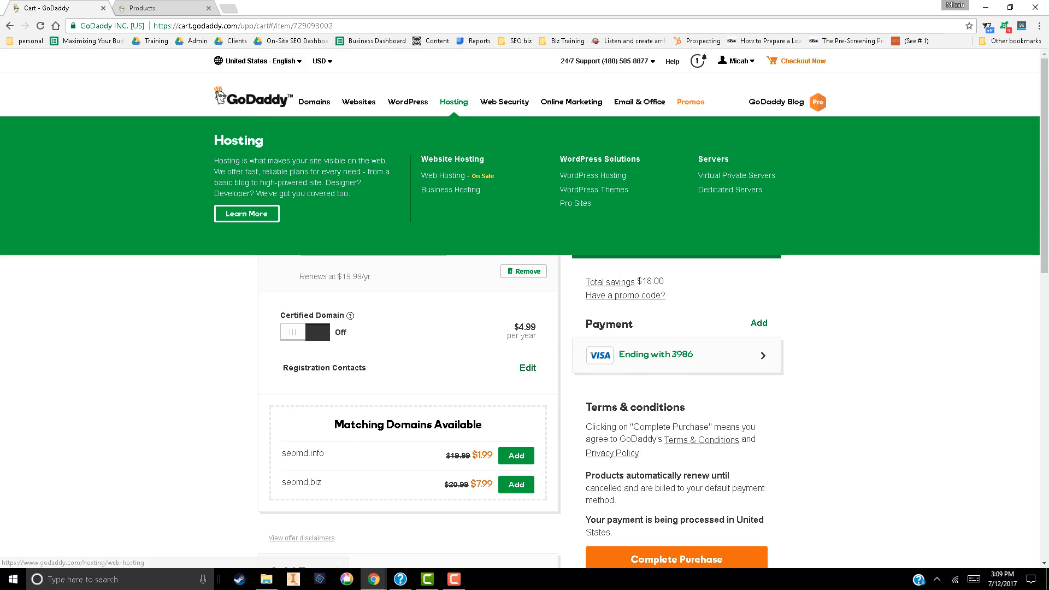
{"action": "left_click", "coordinate": [443, 175]}
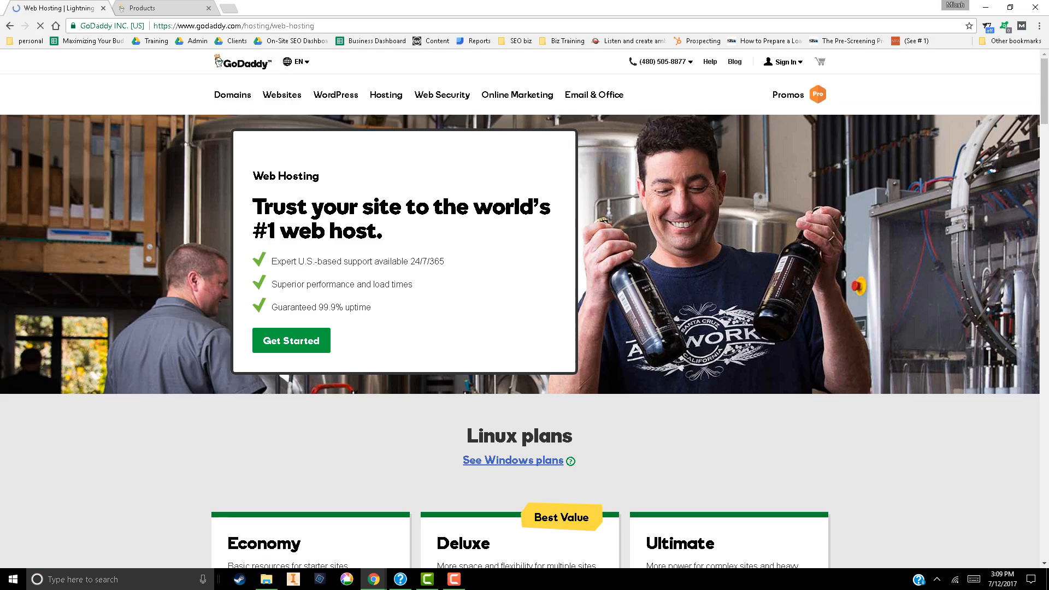
{"action": "scroll", "coordinate": [524, 306], "scroll_direction": "down", "scroll_amount": 3}
{"action": "scroll", "coordinate": [524, 305], "scroll_direction": "down", "scroll_amount": 3}
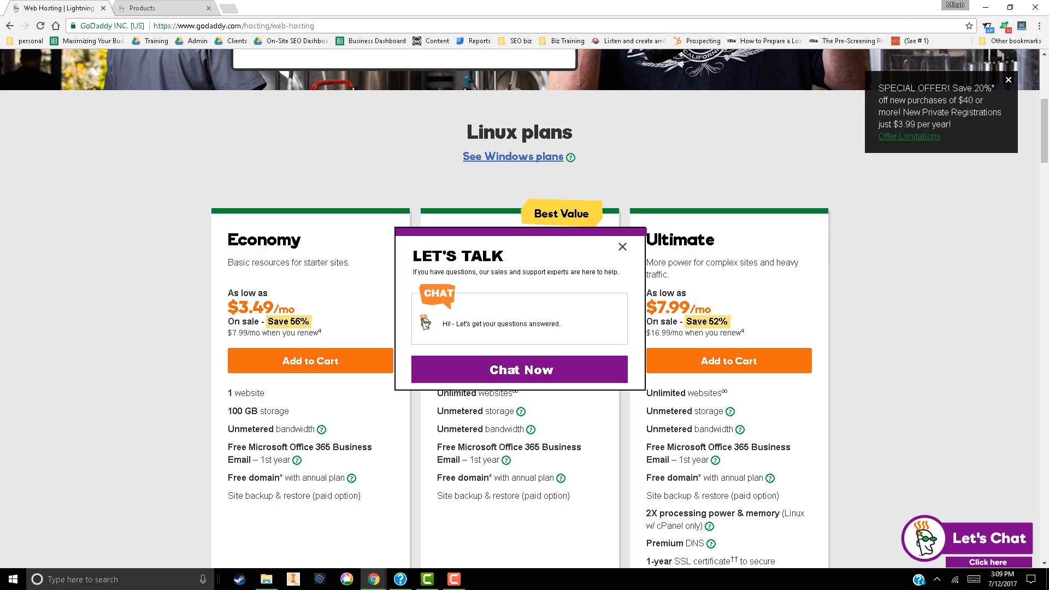
{"action": "left_click", "coordinate": [622, 247]}
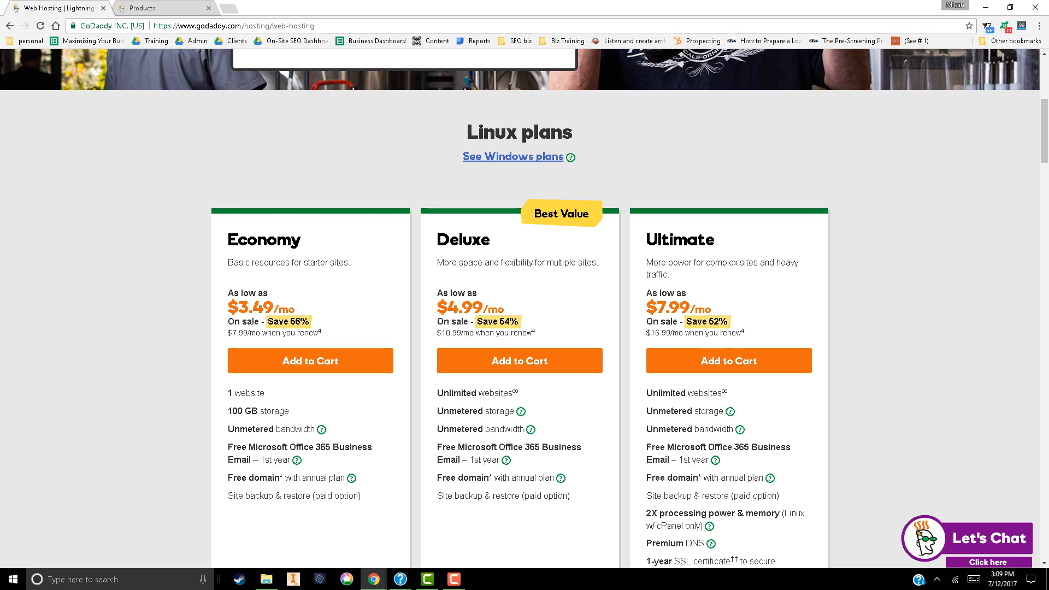
{"action": "left_click", "coordinate": [310, 361]}
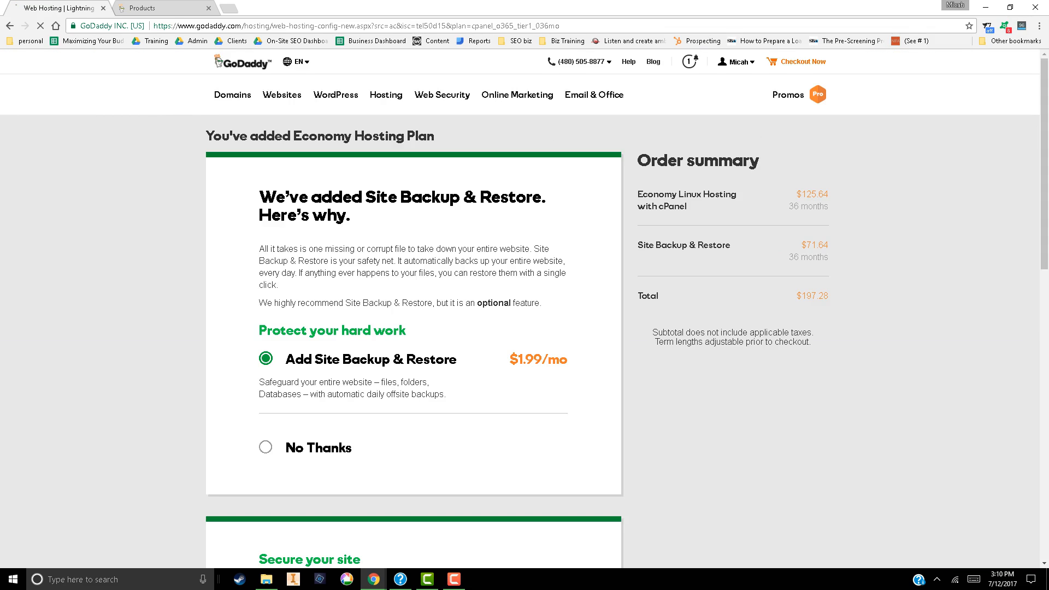
Decline Site Backup & Restore for the Economy Hosting plan and continue without malware scanning or an SSL certificate
{"action": "left_click", "coordinate": [266, 446]}
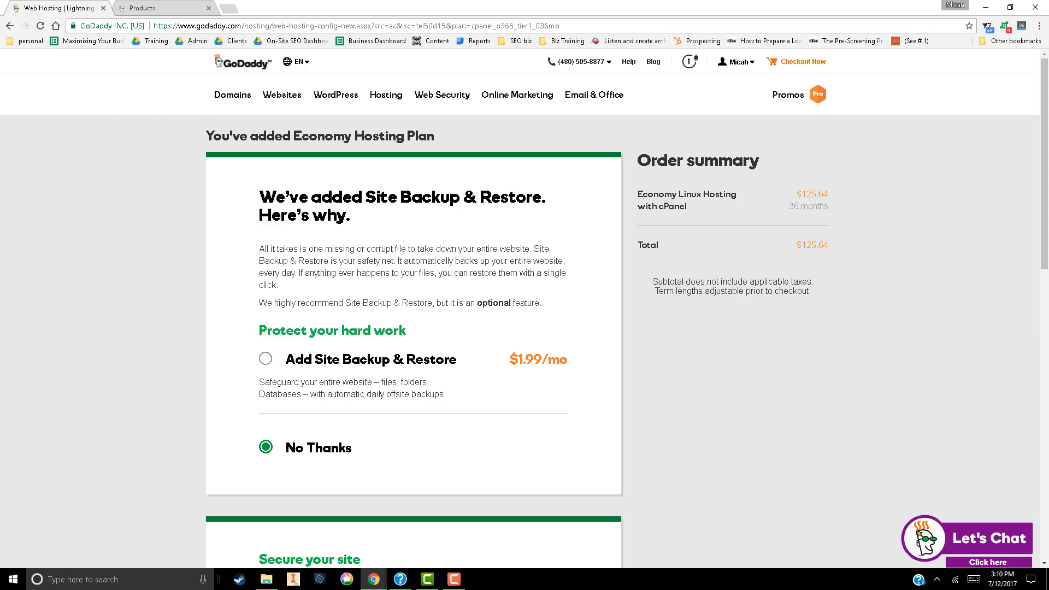
{"action": "scroll", "coordinate": [413, 305], "scroll_direction": "down", "scroll_amount": 5}
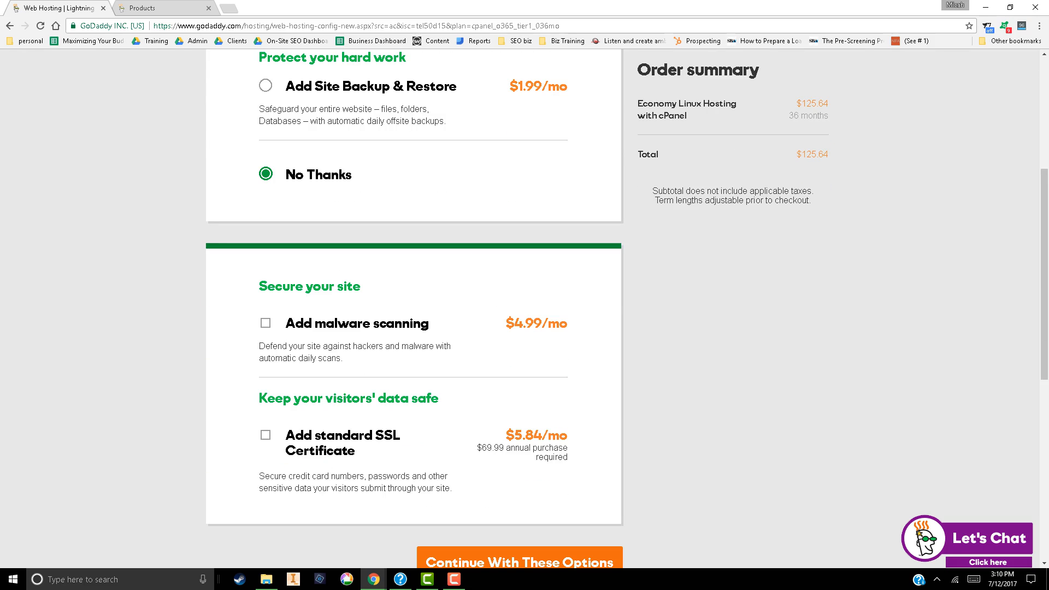
{"action": "scroll", "coordinate": [414, 306], "scroll_direction": "down", "scroll_amount": 2}
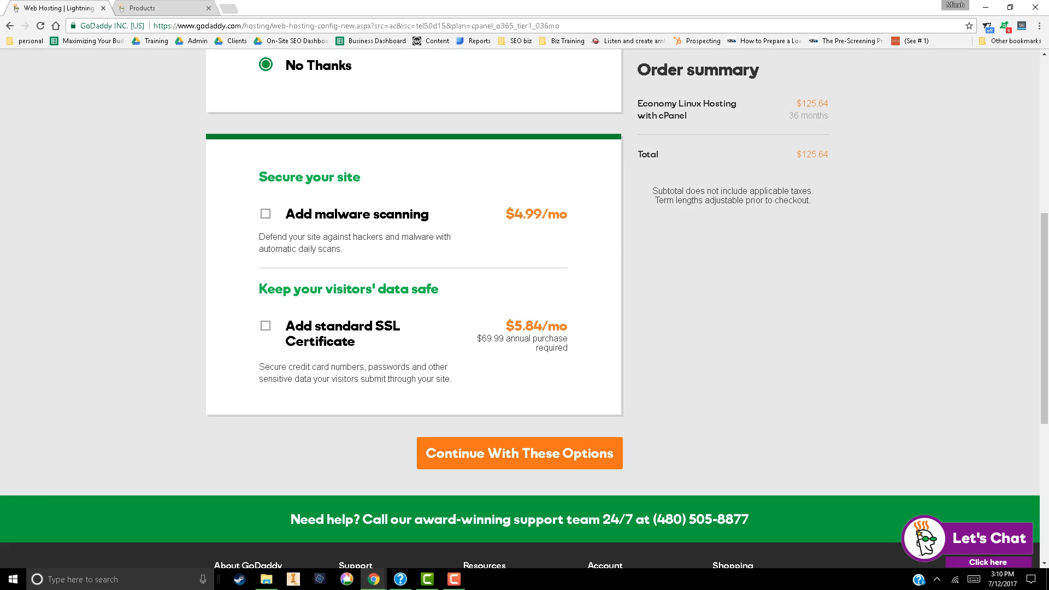
{"action": "left_click", "coordinate": [519, 452]}
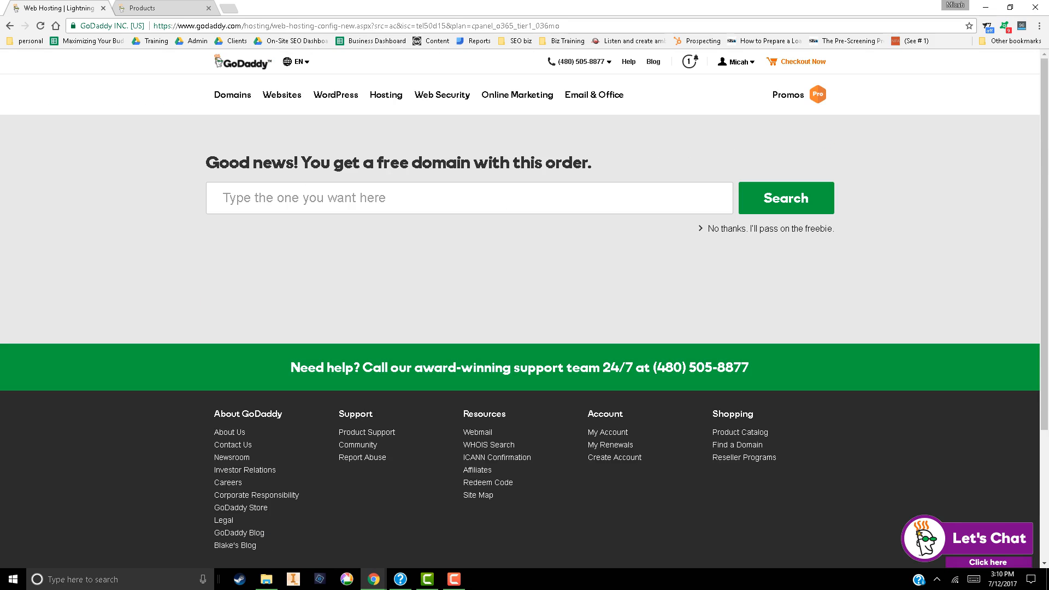
Submit seomd.us as the free domain included with the hosting order
{"action": "left_click", "coordinate": [470, 197]}
{"action": "type", "text": "seomd."}
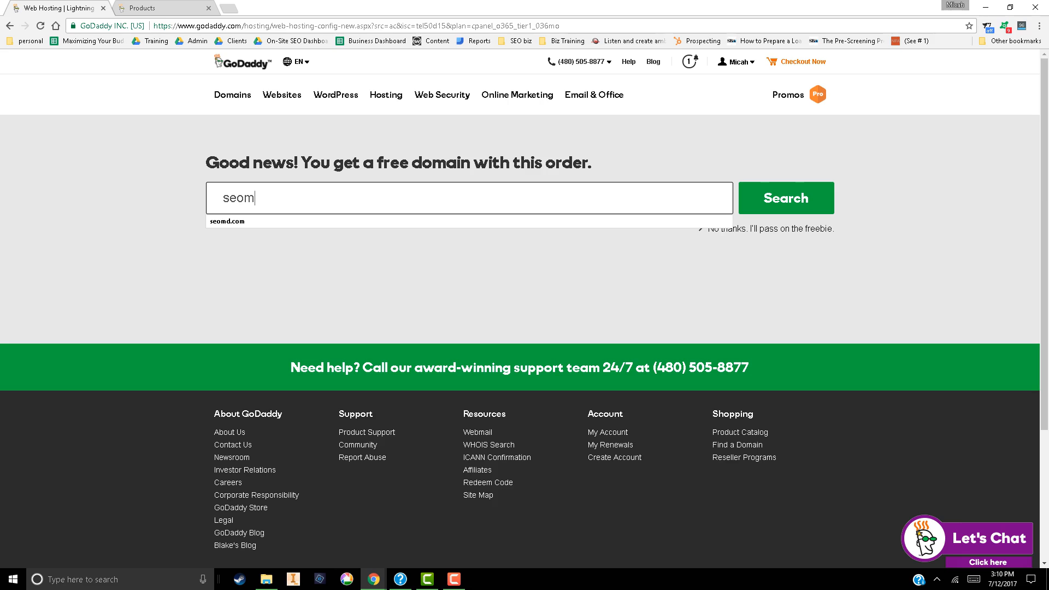
{"action": "type", "text": "us"}
{"action": "key", "text": "Return"}
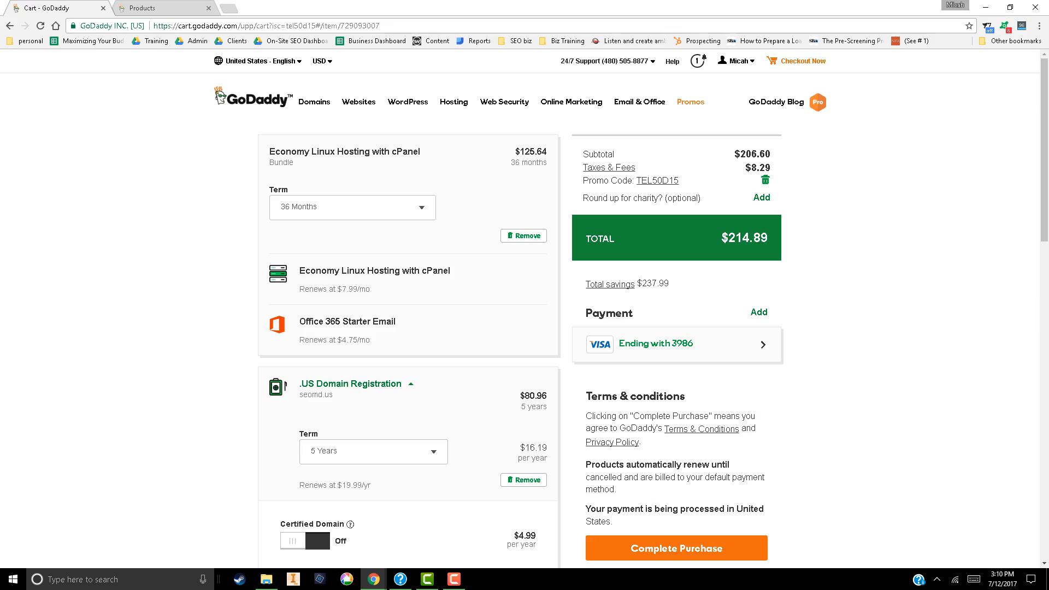
Set the Economy Linux Hosting term to 1 Month and the seomd.us registration term to 1 Year in the cart
{"action": "left_click", "coordinate": [353, 208]}
{"action": "left_click", "coordinate": [352, 233]}
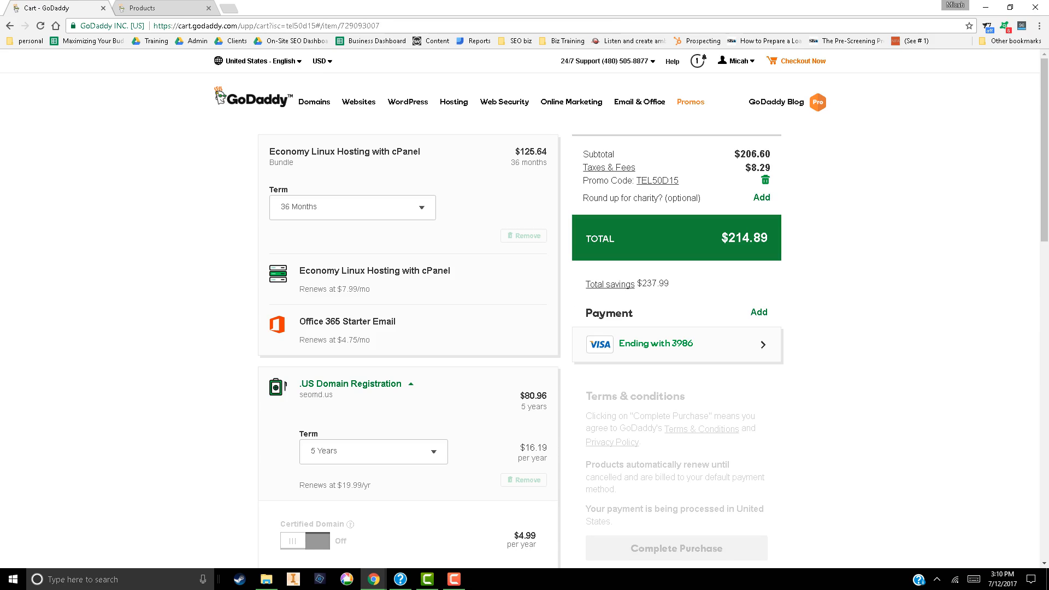
{"action": "left_click", "coordinate": [373, 451]}
{"action": "left_click", "coordinate": [373, 476]}
Review the cart's hosting and domain items, order total and matching domain offers
{"action": "scroll", "coordinate": [631, 306], "scroll_direction": "down", "scroll_amount": 2}
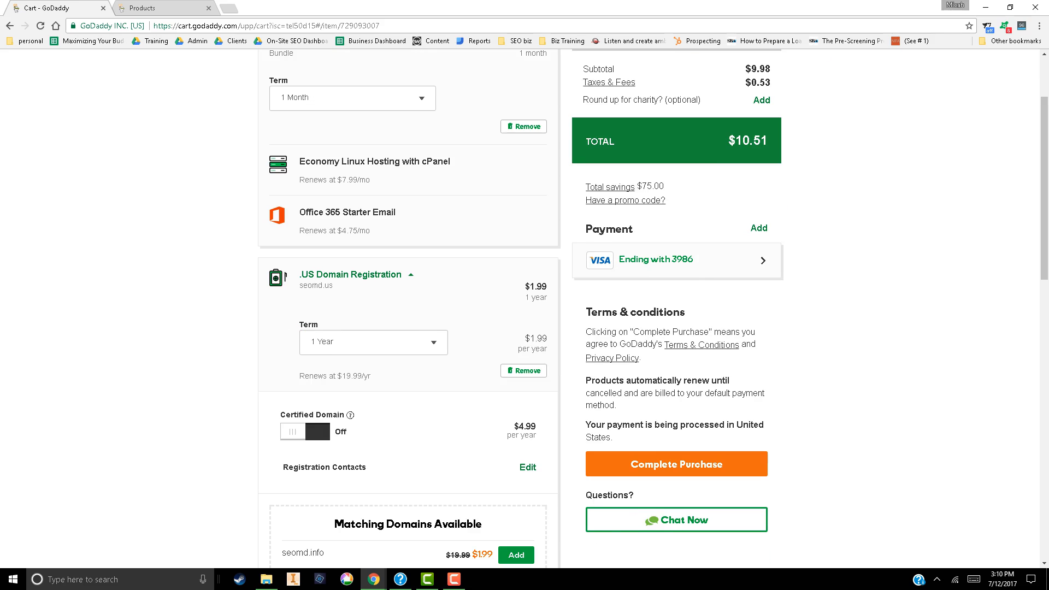
{"action": "scroll", "coordinate": [630, 306], "scroll_direction": "up", "scroll_amount": 2}
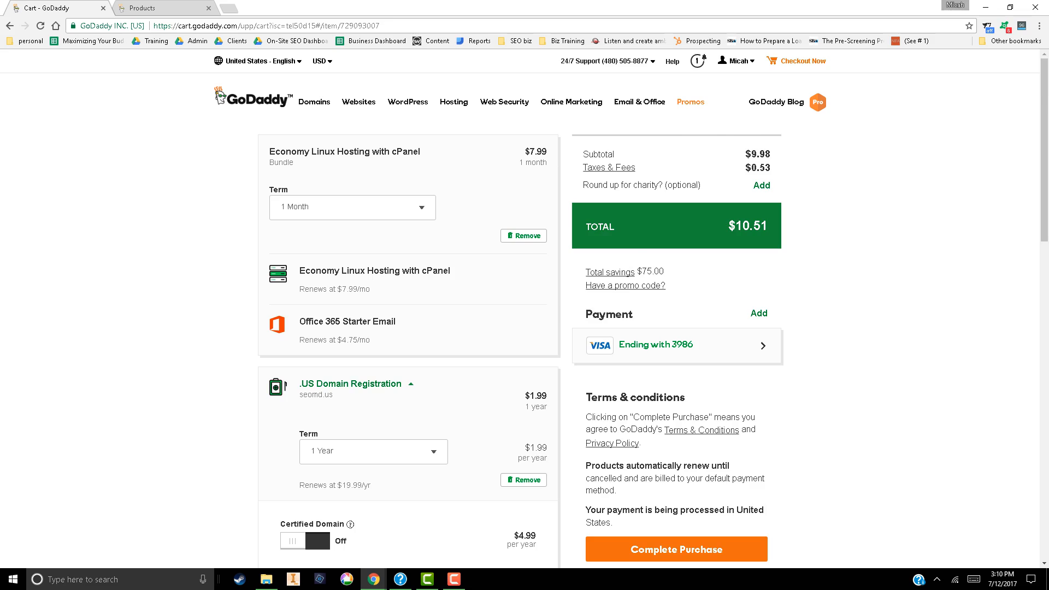
{"action": "scroll", "coordinate": [525, 306], "scroll_direction": "down", "scroll_amount": 2}
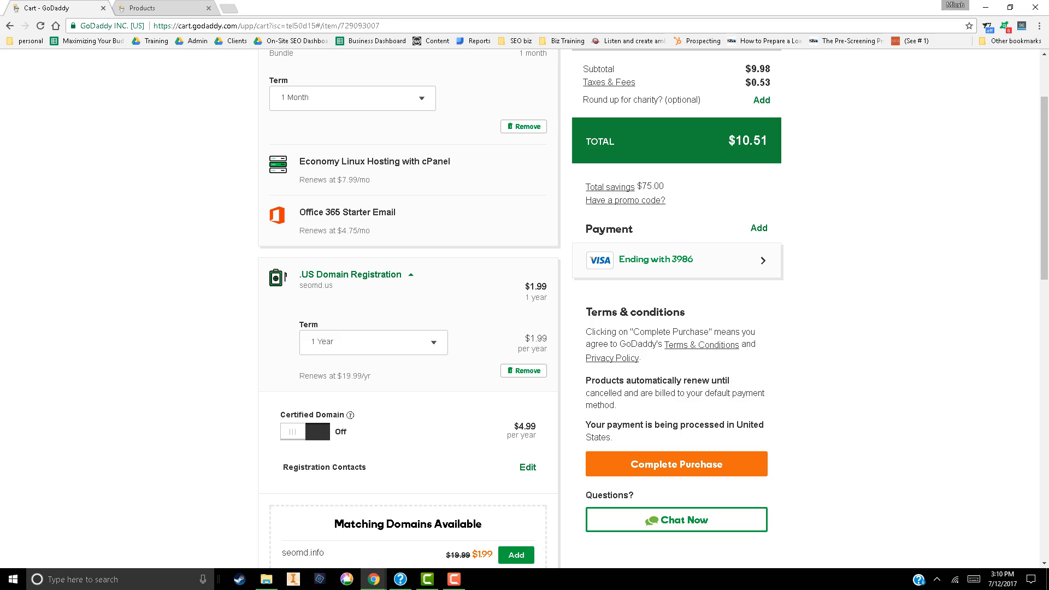
{"action": "scroll", "coordinate": [408, 306], "scroll_direction": "down", "scroll_amount": 2}
{"action": "scroll", "coordinate": [407, 306], "scroll_direction": "down", "scroll_amount": 2}
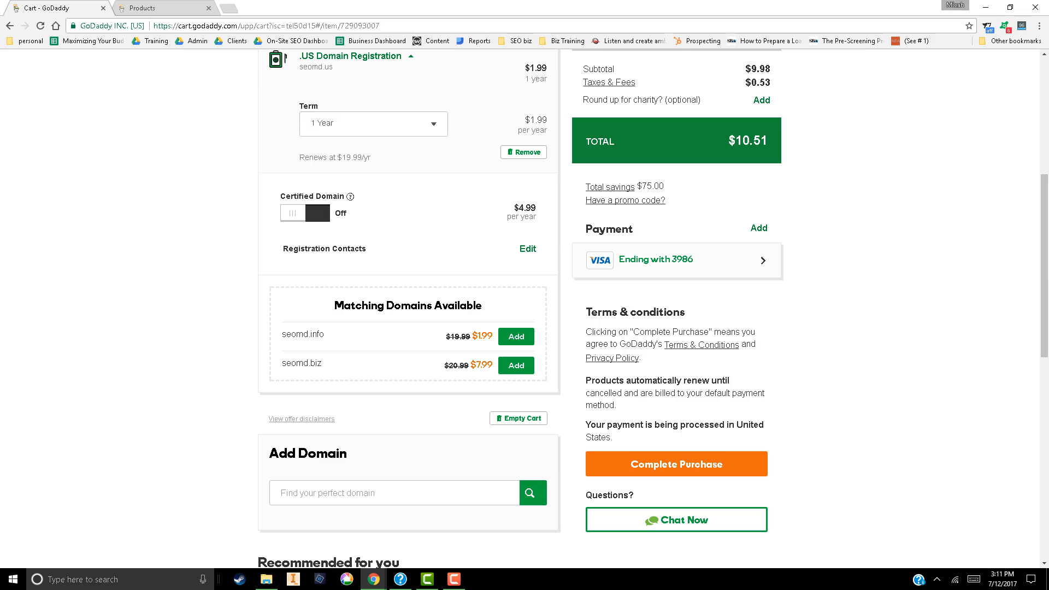
{"action": "scroll", "coordinate": [408, 306], "scroll_direction": "up", "scroll_amount": 6}
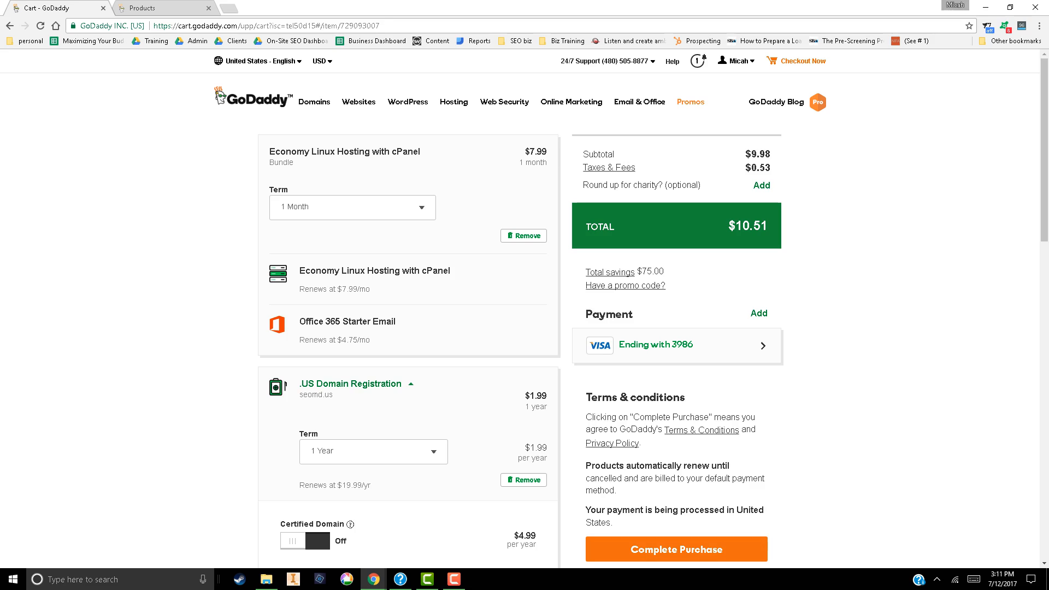
Switch to the account's Products page, close the cart tab and look through the product categories
{"action": "left_click", "coordinate": [144, 8]}
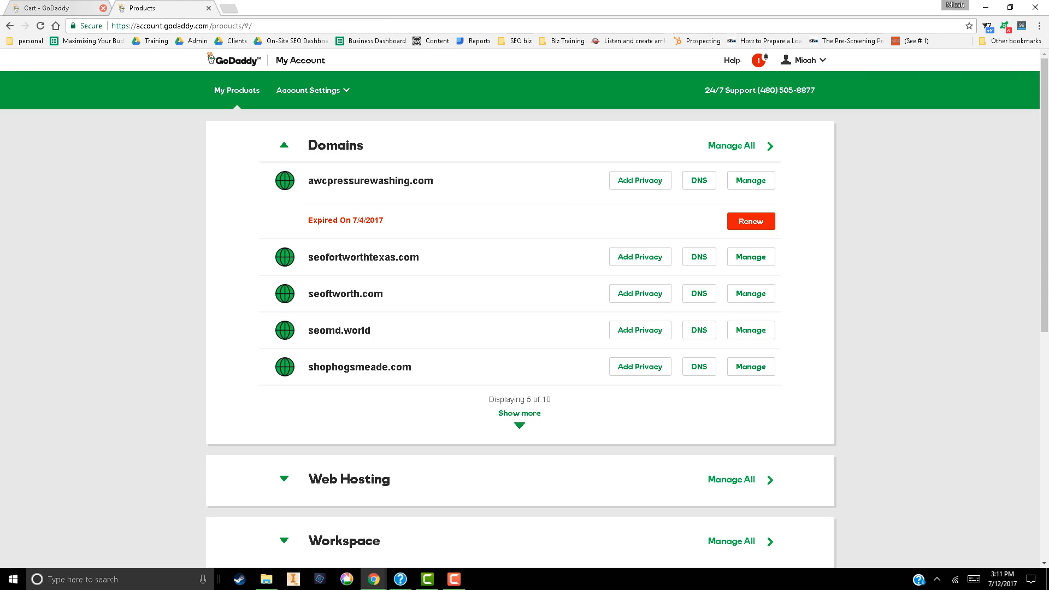
{"action": "left_click", "coordinate": [103, 8]}
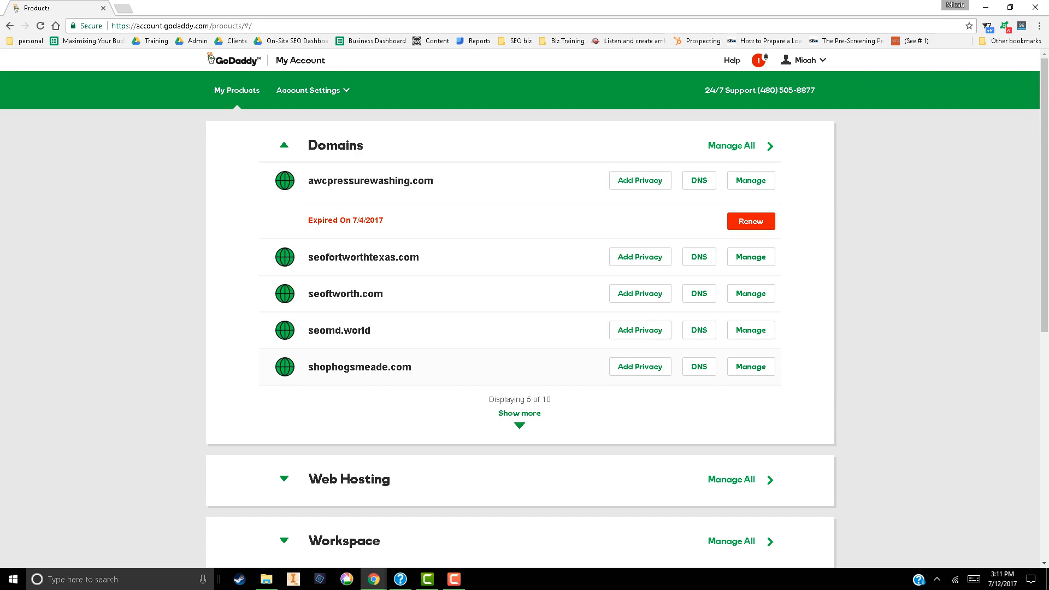
{"action": "scroll", "coordinate": [519, 251], "scroll_direction": "down", "scroll_amount": 7}
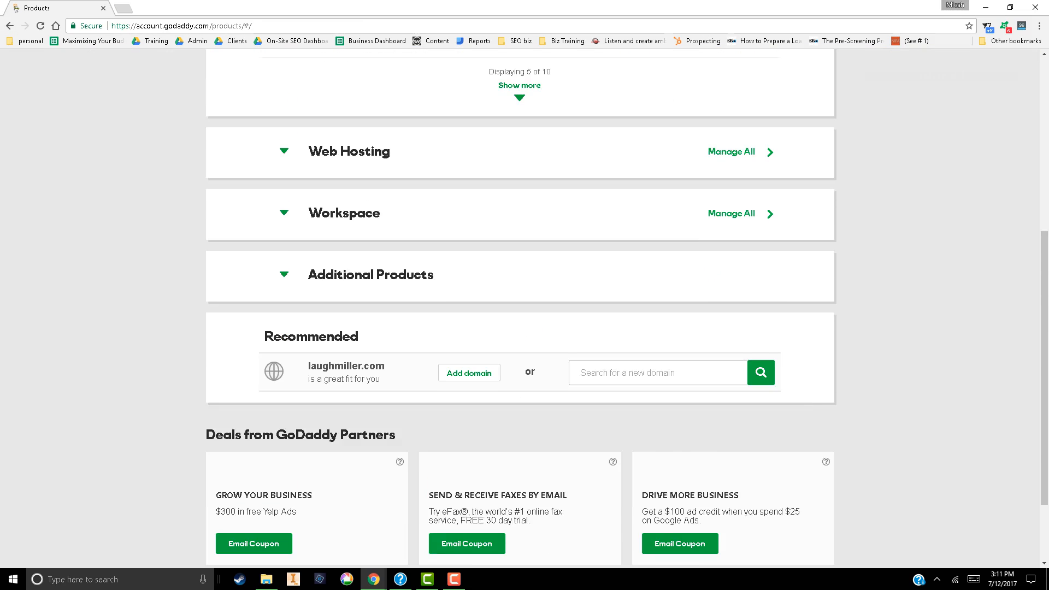
{"action": "scroll", "coordinate": [519, 251], "scroll_direction": "up", "scroll_amount": 6}
{"action": "scroll", "coordinate": [519, 248], "scroll_direction": "up", "scroll_amount": 1}
Open the account profile, review its settings sections and return to the product list
{"action": "left_click", "coordinate": [312, 90]}
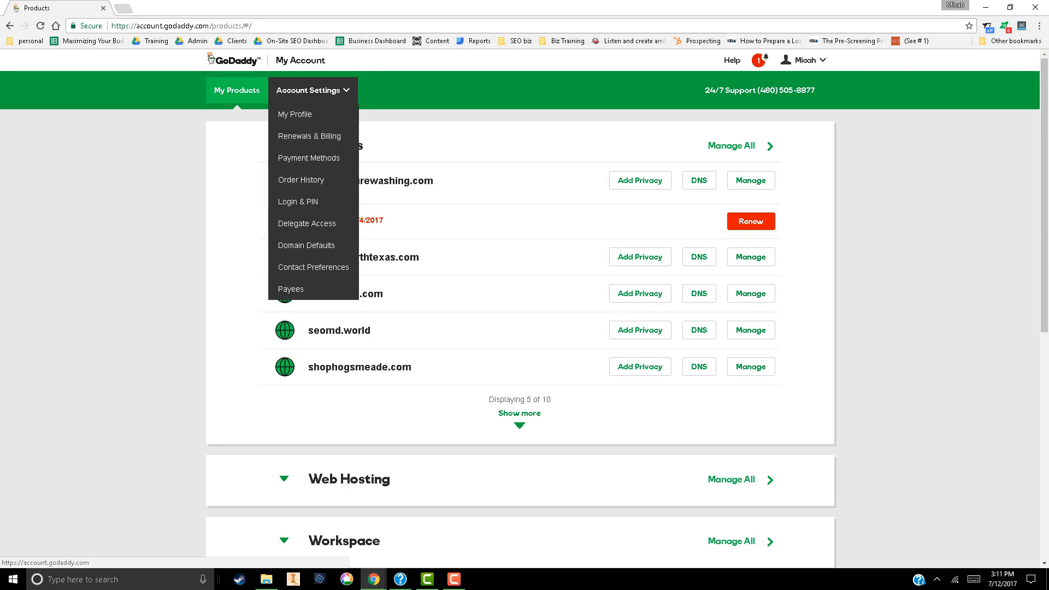
{"action": "left_click", "coordinate": [237, 90]}
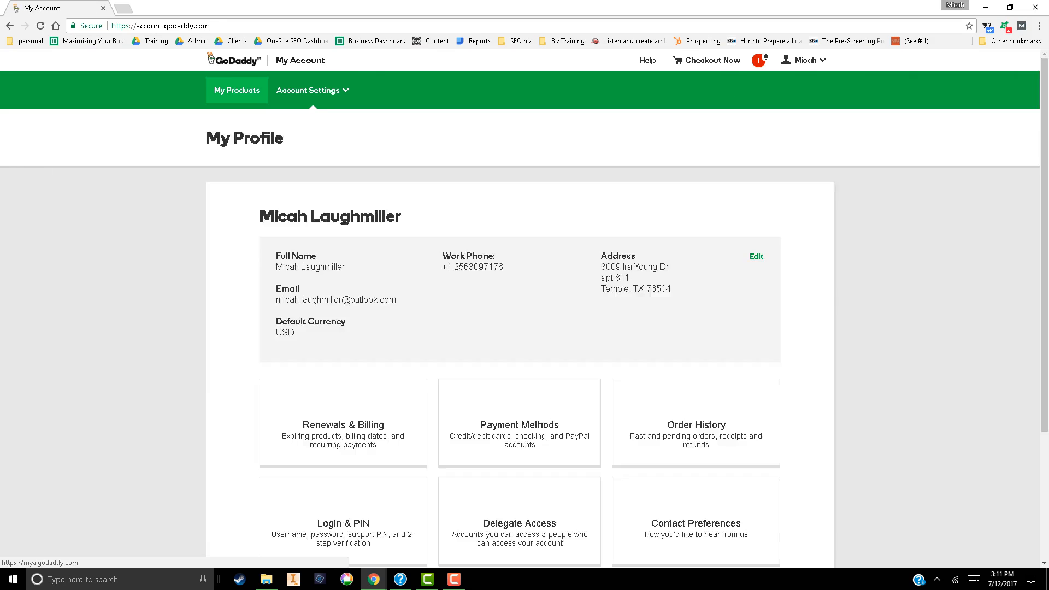
{"action": "scroll", "coordinate": [519, 306], "scroll_direction": "down", "scroll_amount": 2}
{"action": "scroll", "coordinate": [519, 306], "scroll_direction": "down", "scroll_amount": 2}
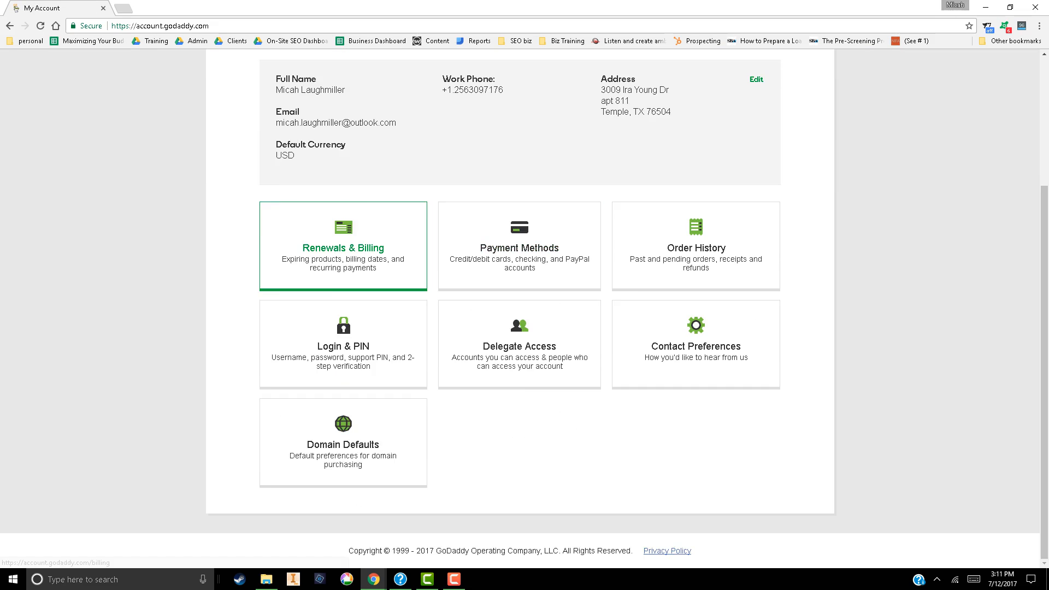
{"action": "scroll", "coordinate": [519, 305], "scroll_direction": "up", "scroll_amount": 5}
{"action": "left_click", "coordinate": [237, 90]}
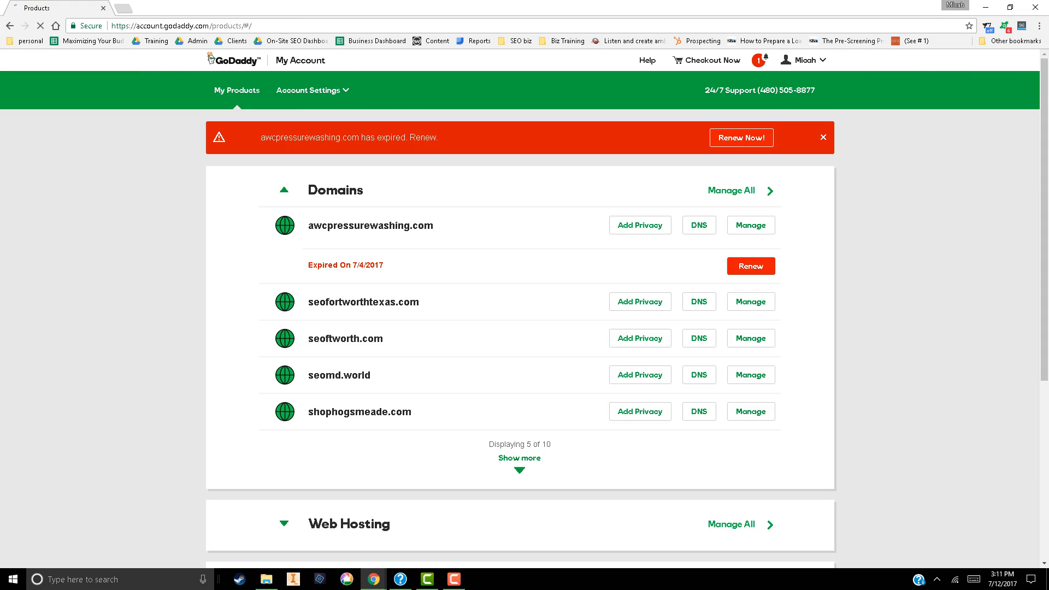
Open the management page for all domains and examine their renewal, privacy and next-step options
{"action": "scroll", "coordinate": [519, 306], "scroll_direction": "down", "scroll_amount": 4}
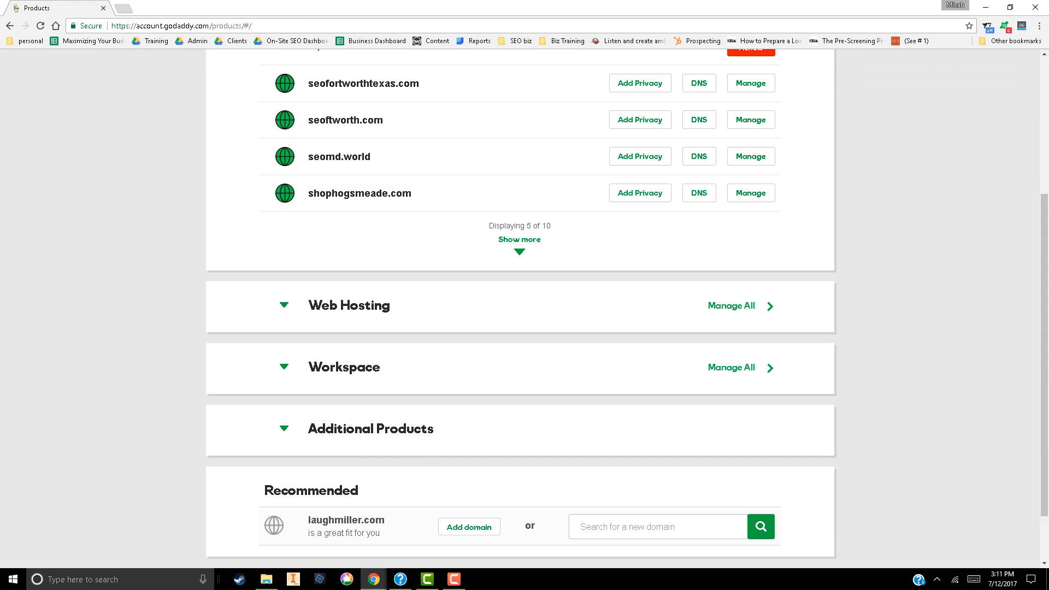
{"action": "scroll", "coordinate": [519, 305], "scroll_direction": "down", "scroll_amount": 2}
{"action": "scroll", "coordinate": [518, 306], "scroll_direction": "up", "scroll_amount": 5}
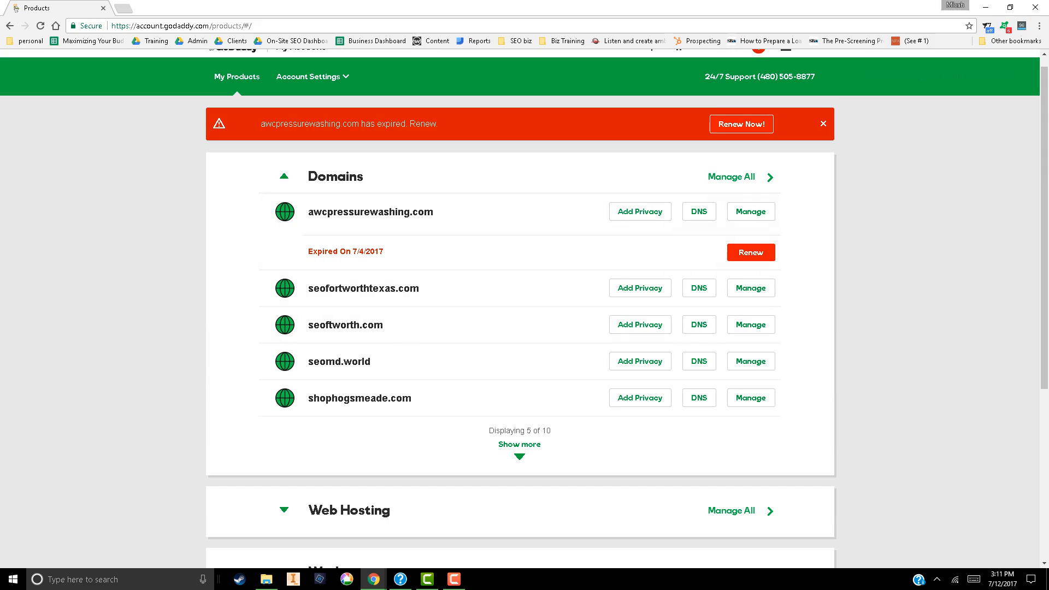
{"action": "left_click", "coordinate": [731, 177]}
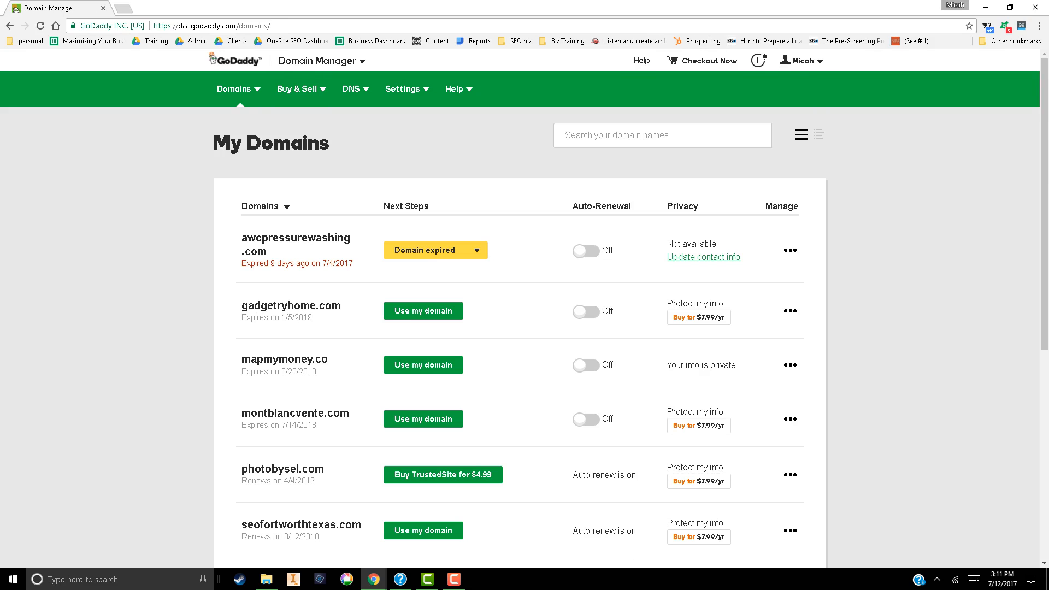
{"action": "scroll", "coordinate": [275, 426], "scroll_direction": "down", "scroll_amount": 4}
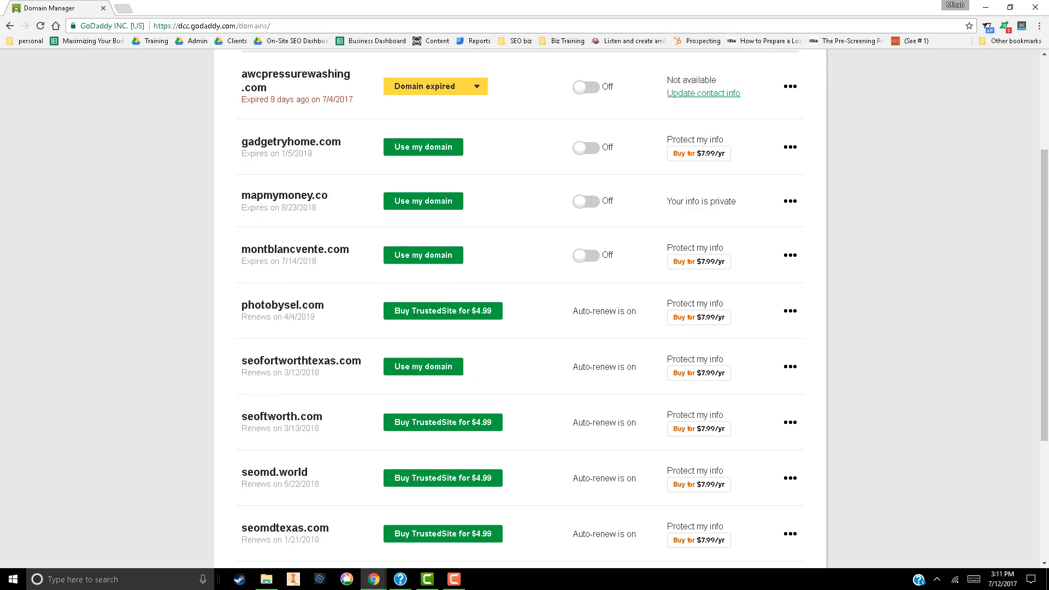
{"action": "scroll", "coordinate": [278, 316], "scroll_direction": "up", "scroll_amount": 4}
{"action": "scroll", "coordinate": [278, 315], "scroll_direction": "down", "scroll_amount": 4}
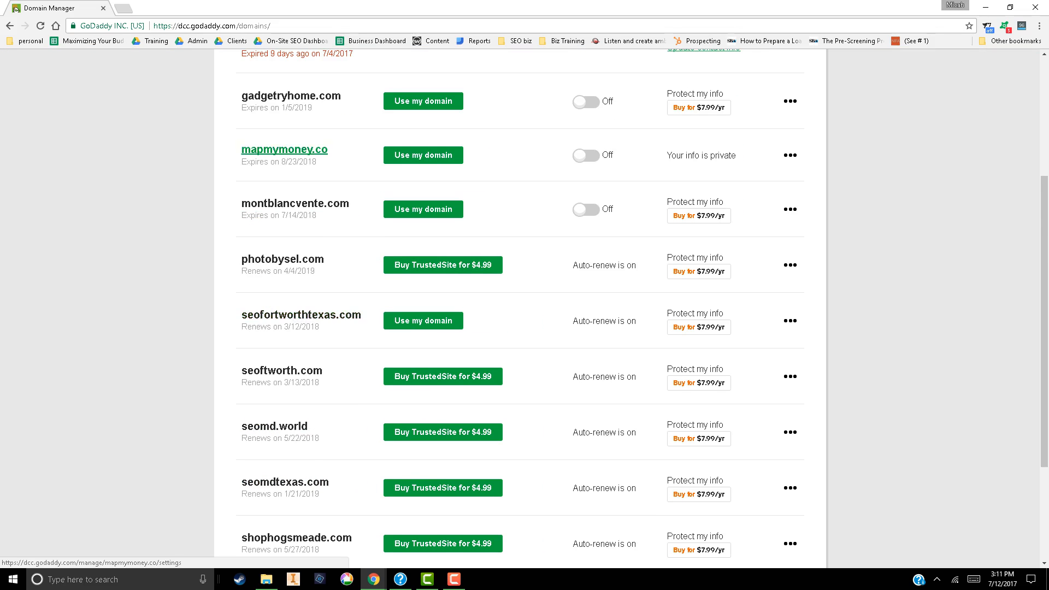
{"action": "scroll", "coordinate": [278, 316], "scroll_direction": "down", "scroll_amount": 1}
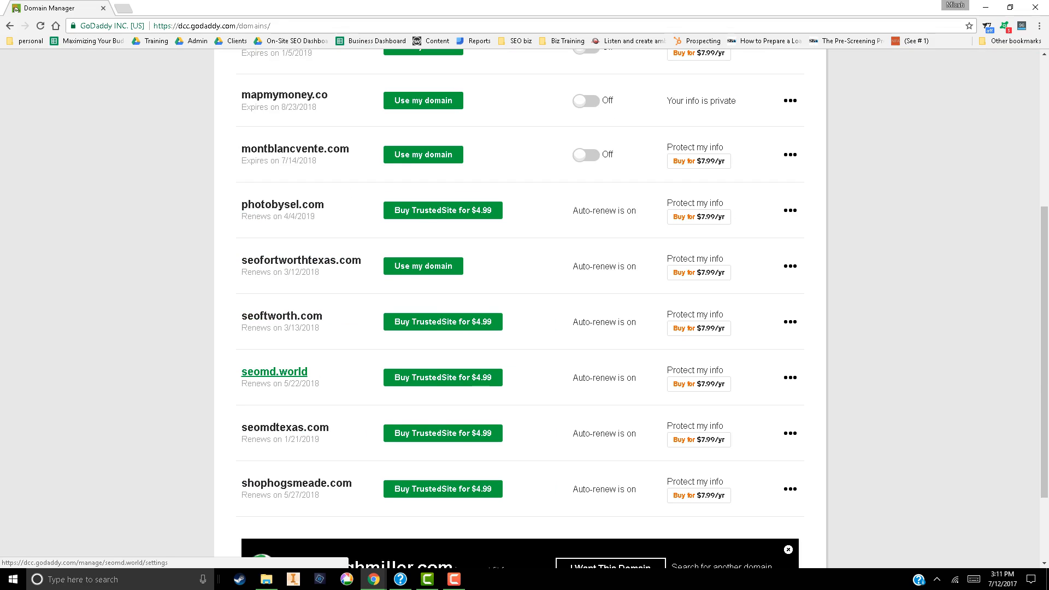
{"action": "scroll", "coordinate": [274, 372], "scroll_direction": "up", "scroll_amount": 5}
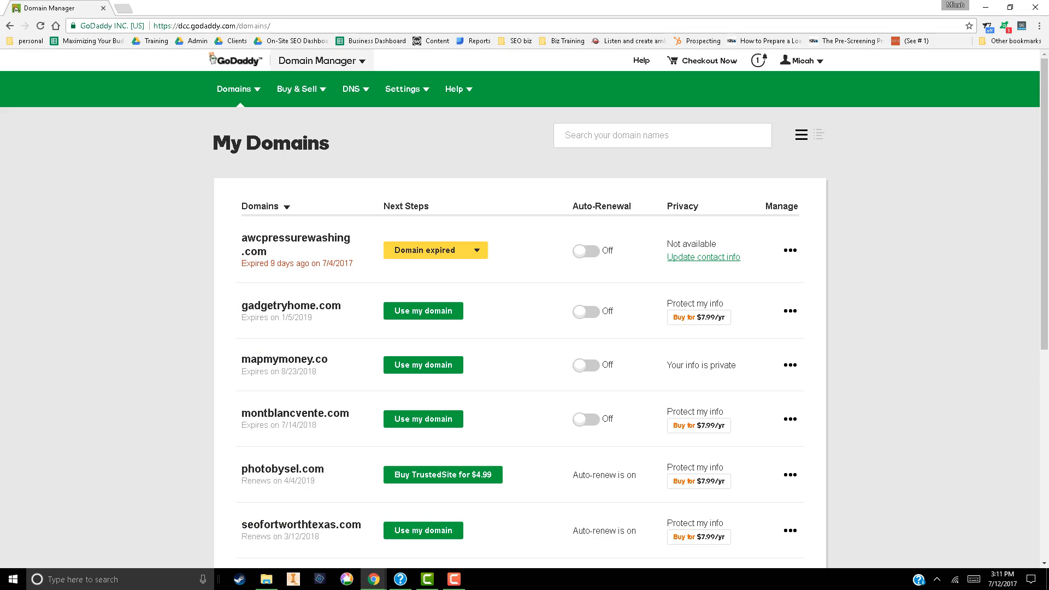
Go from Domain Manager to the email control center and open the form for creating a new account
{"action": "left_click", "coordinate": [317, 61]}
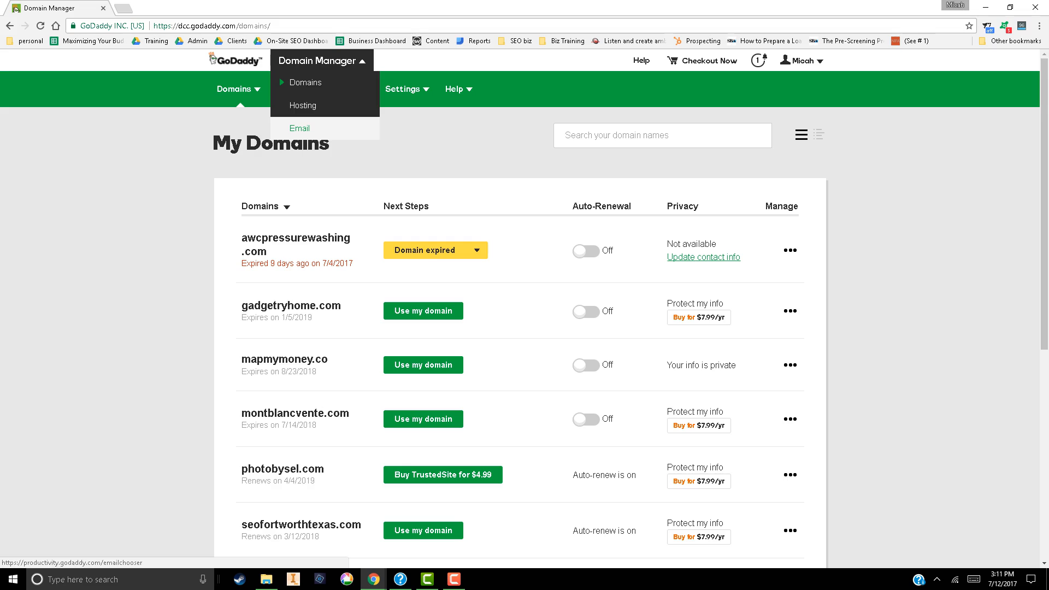
{"action": "left_click", "coordinate": [299, 128]}
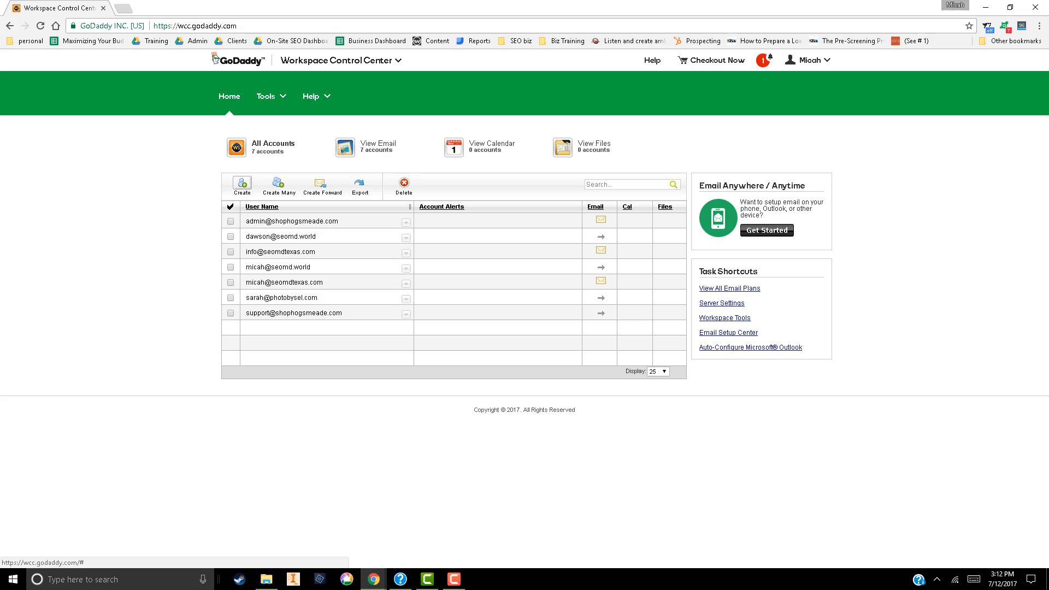
{"action": "left_click", "coordinate": [242, 186]}
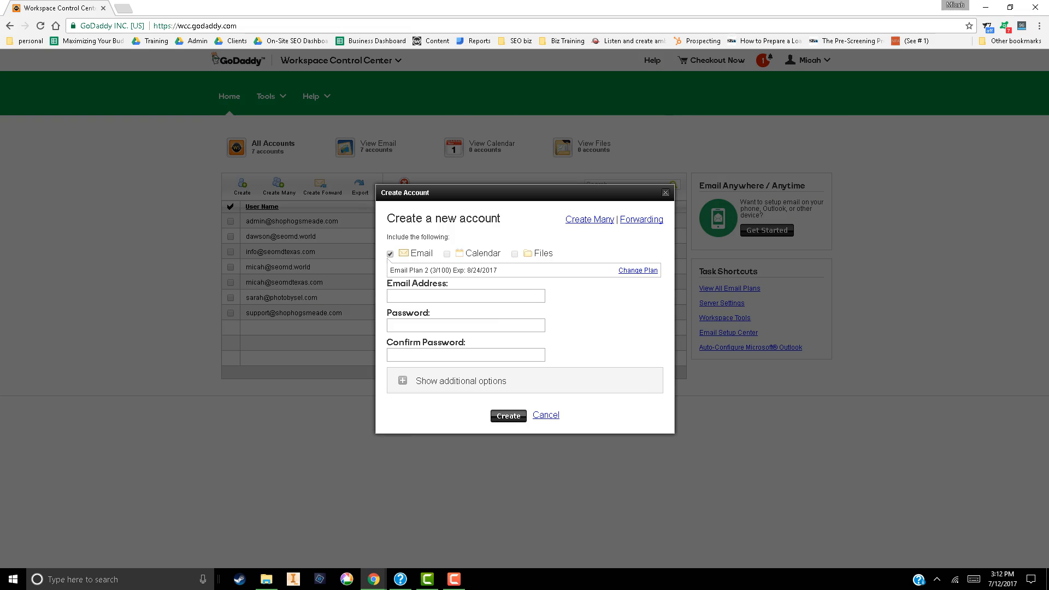
Enter an employee's address on the seomd.world domain as the new account's email address
{"action": "left_click", "coordinate": [465, 296]}
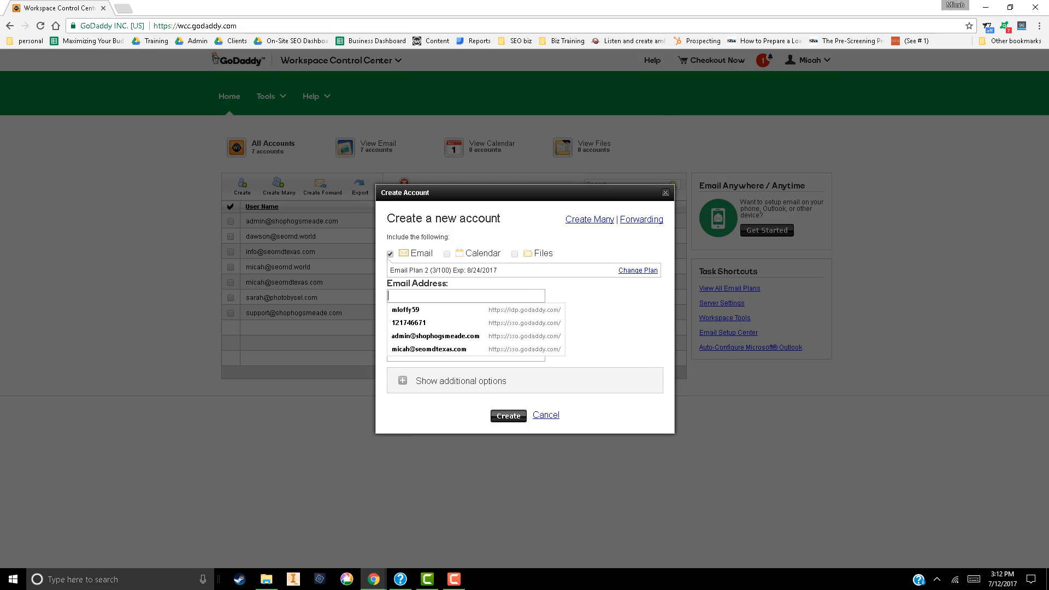
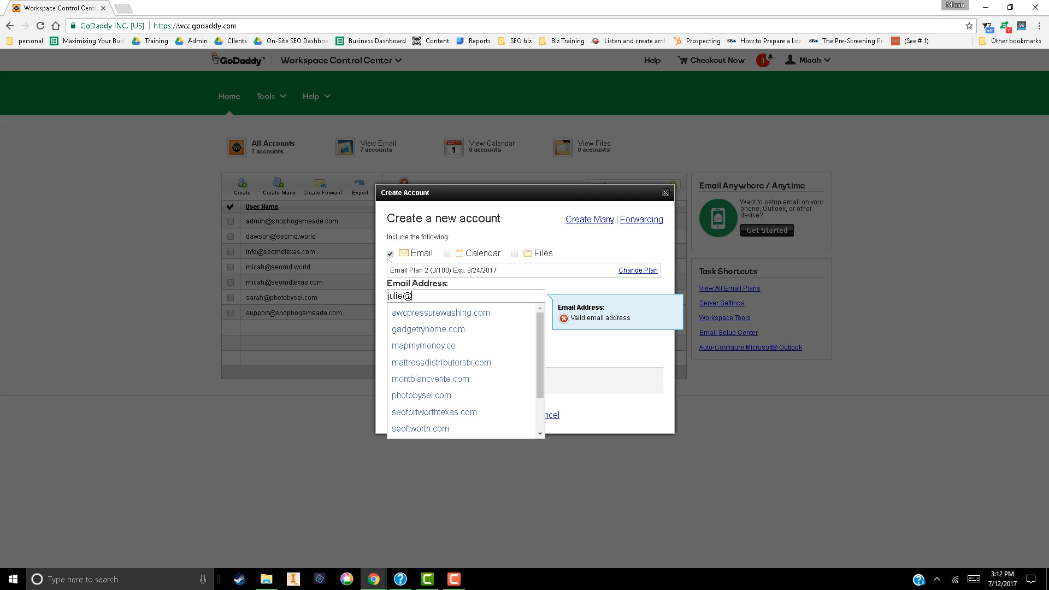
{"action": "key", "text": "Down"}
{"action": "key", "text": "Down"}
{"action": "key", "text": "Down"}
{"action": "key", "text": "Down"}
{"action": "key", "text": "Down"}
{"action": "key", "text": "Down"}
{"action": "key", "text": "Down"}
{"action": "key", "text": "Down"}
{"action": "key", "text": "Down"}
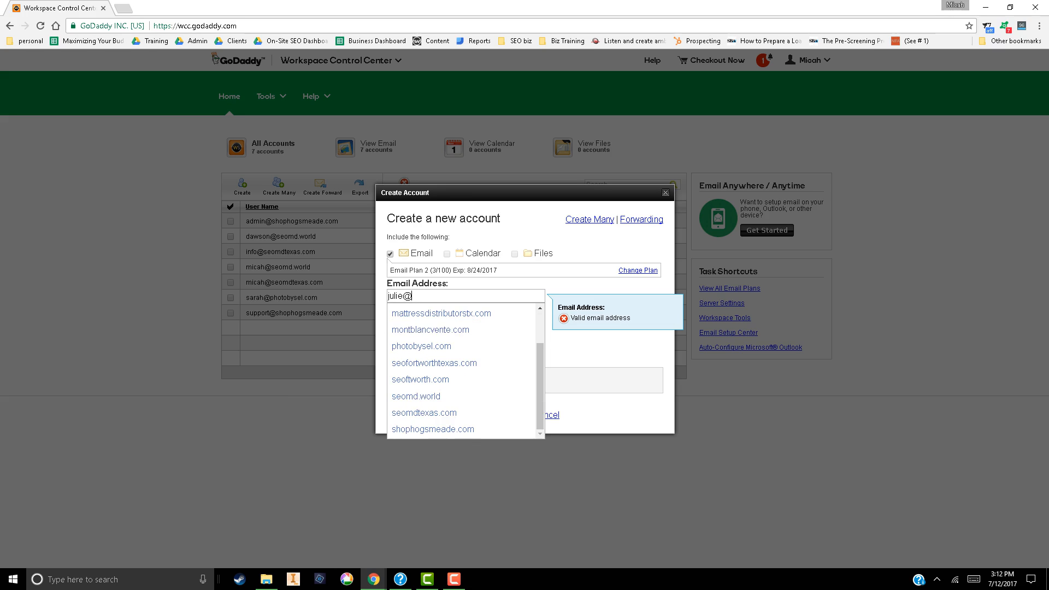
{"action": "key", "text": "Return"}
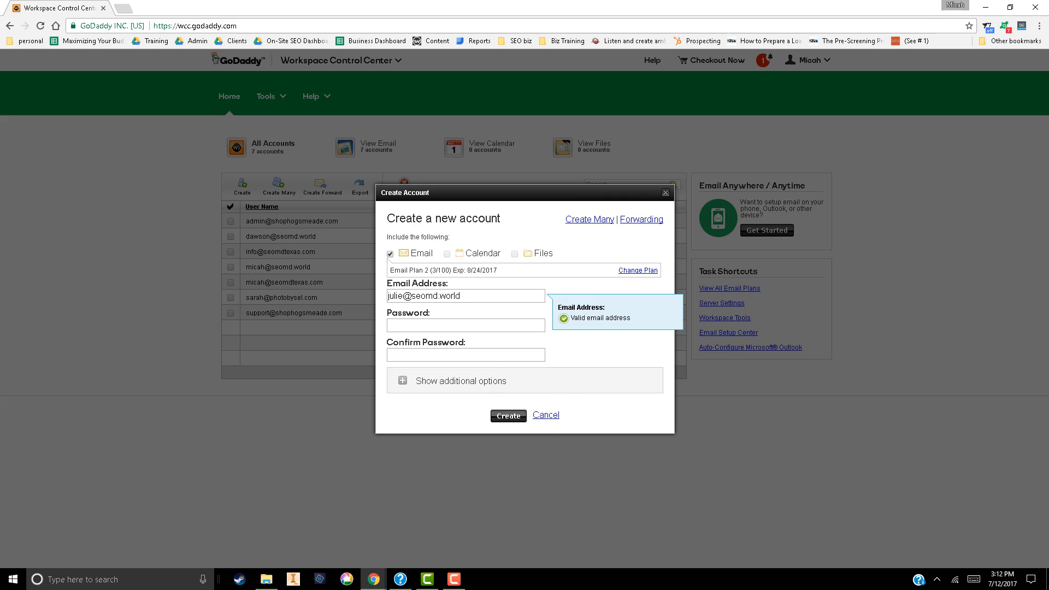
Enter and confirm the new email account's password
{"action": "key", "text": "Tab"}
{"action": "type", "text": "•••••••••••"}
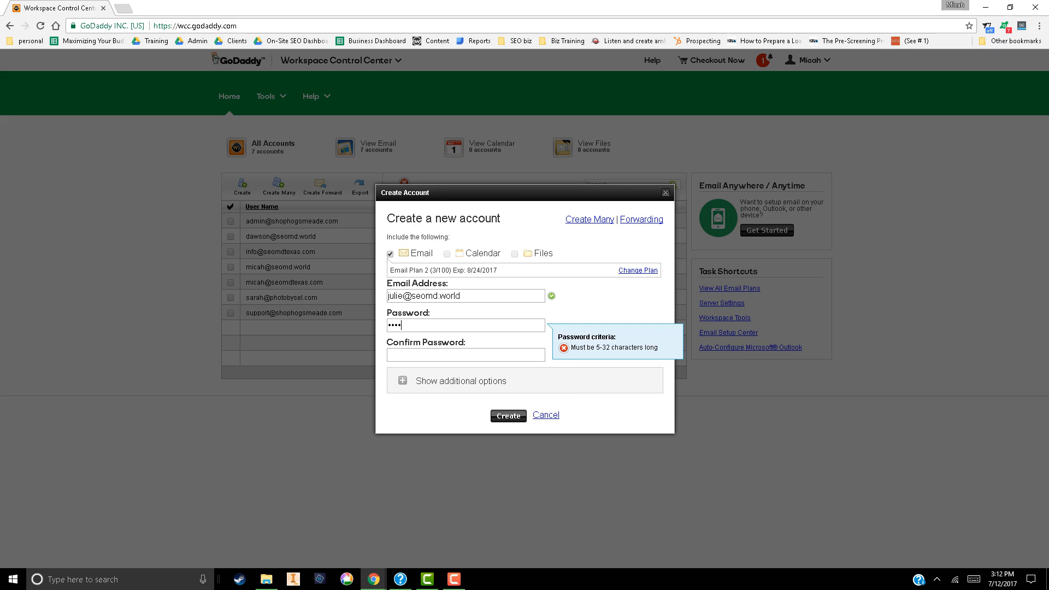
{"action": "key", "text": "Tab"}
{"action": "type", "text": "•••••••••••"}
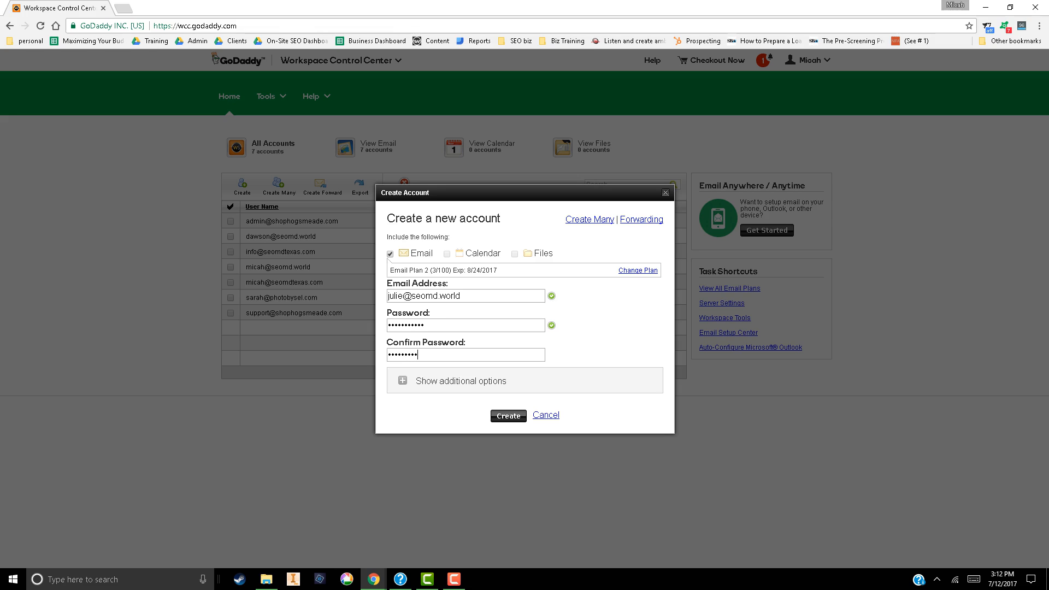
{"action": "key", "text": "Tab"}
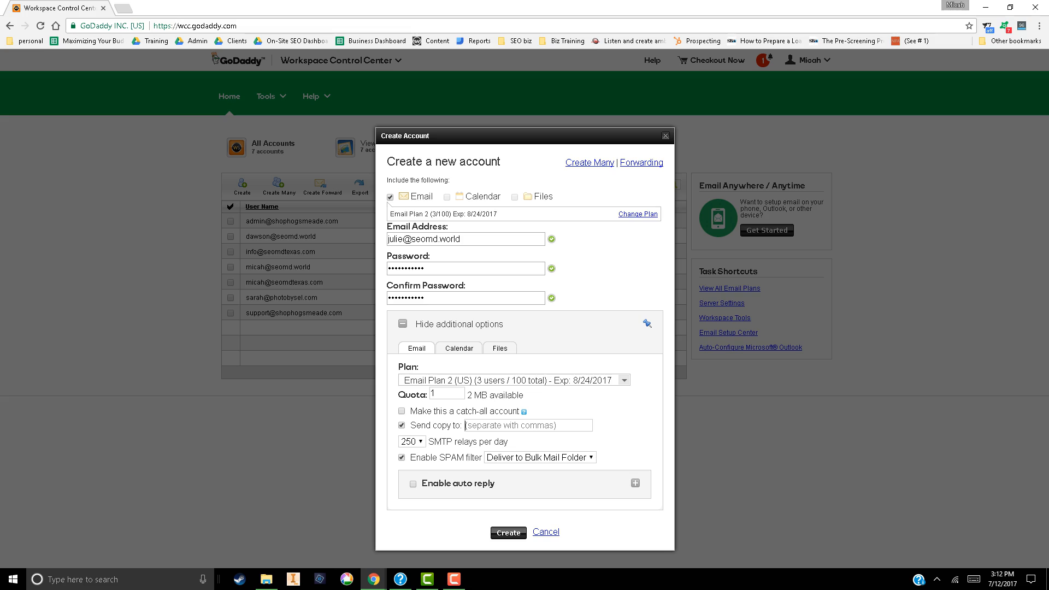
Fill in an external email address to receive message copies, and cancel the account creation
{"action": "left_click", "coordinate": [546, 531]}
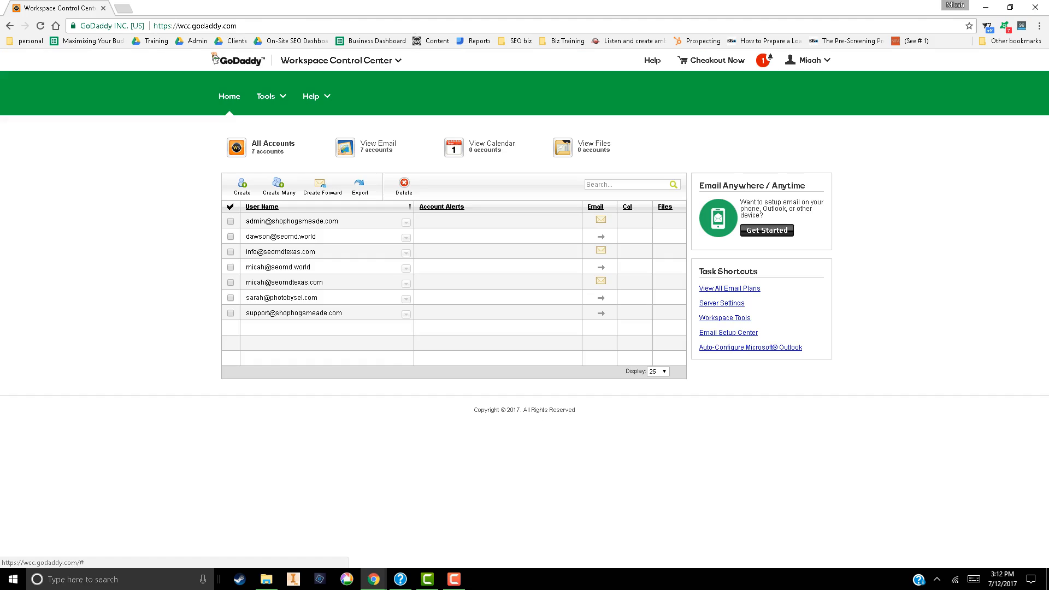
Go from the email control center to the hosting accounts and open the cPanel management page for seomd.world
{"action": "left_click", "coordinate": [406, 268]}
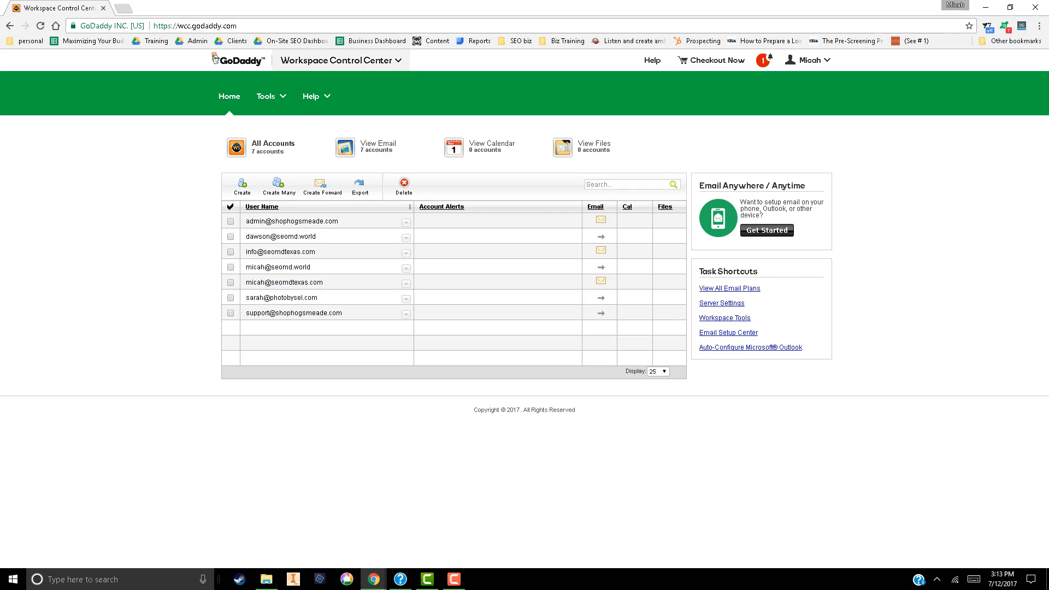
{"action": "left_click", "coordinate": [336, 60]}
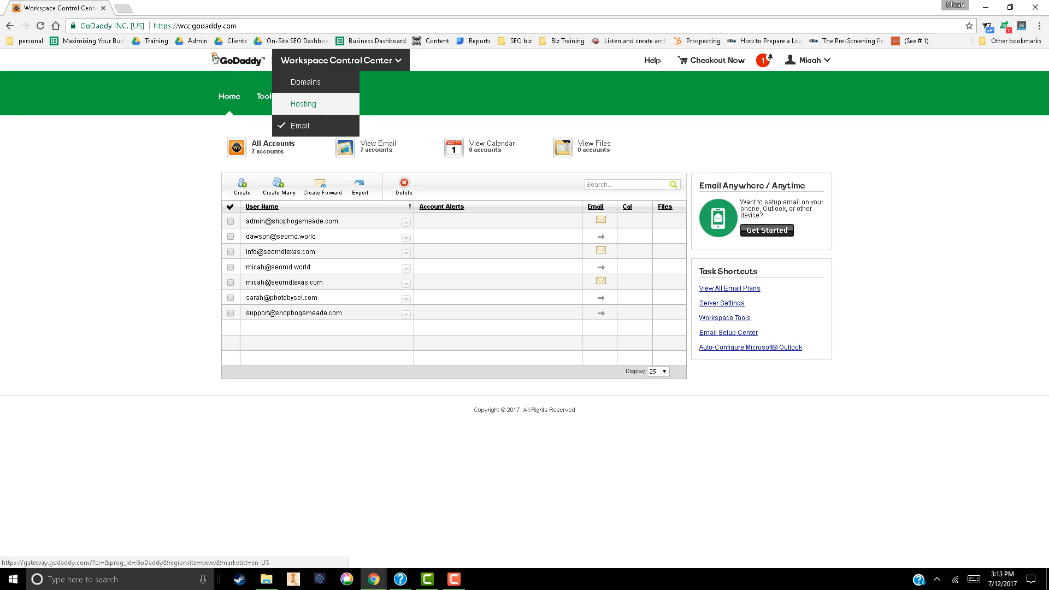
{"action": "left_click", "coordinate": [303, 104]}
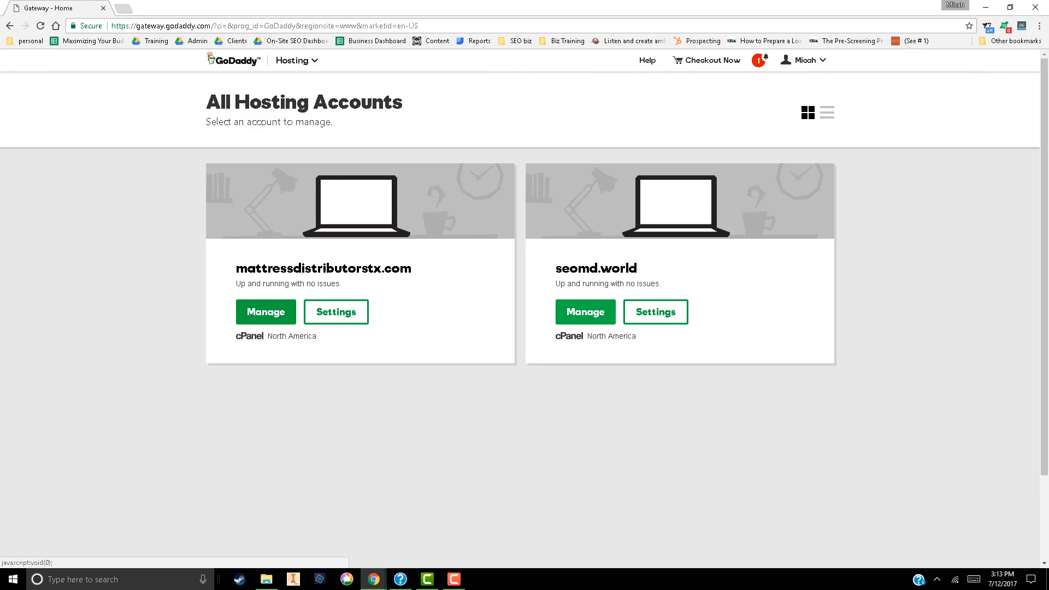
{"action": "left_click", "coordinate": [266, 312]}
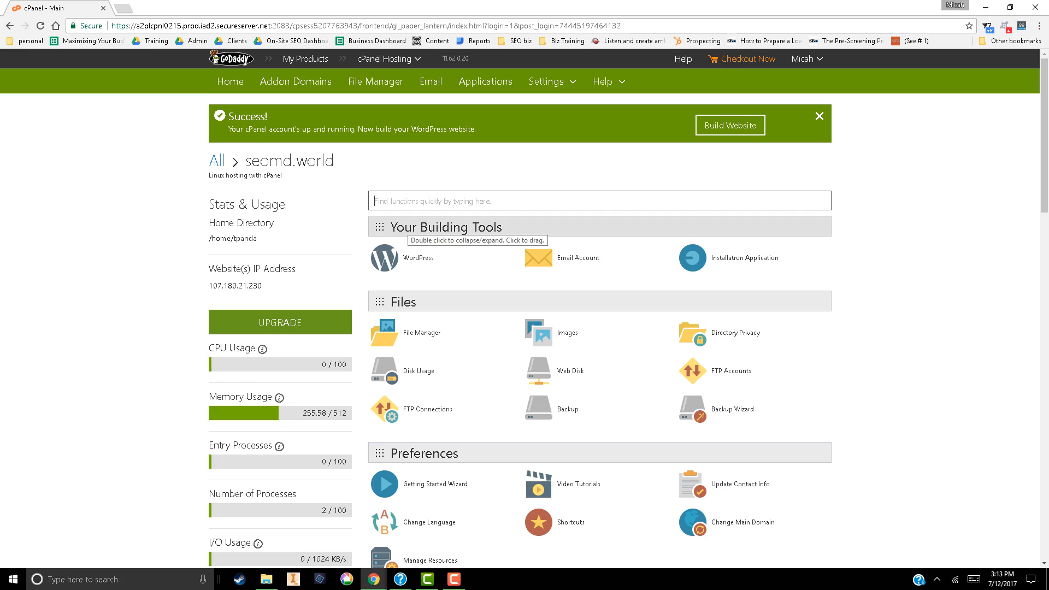
Open the WordPress install wizard from Installatron's application browser and clear the optional install directory
{"action": "left_click", "coordinate": [744, 258]}
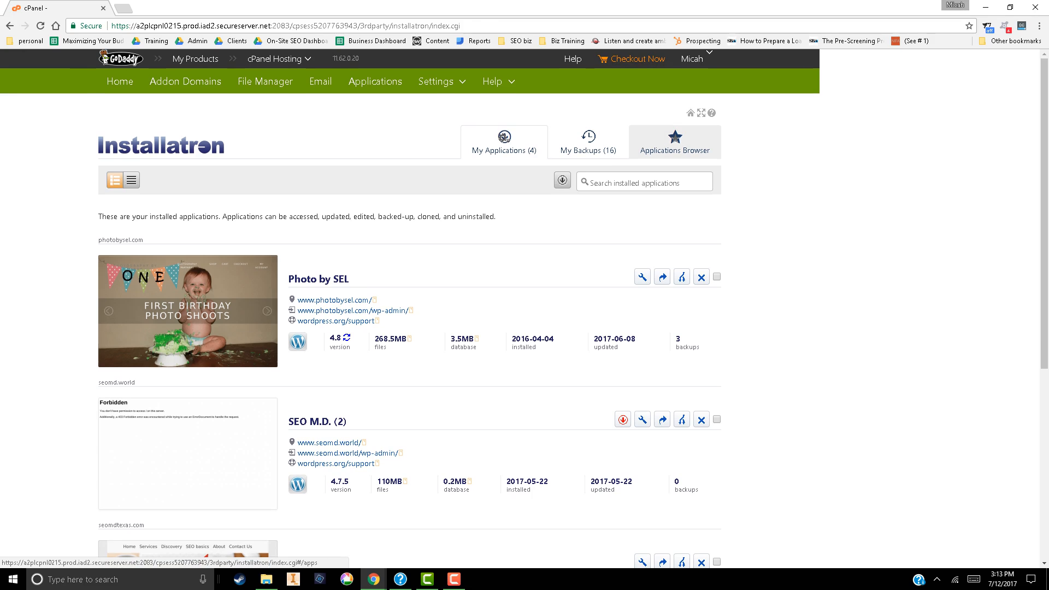
{"action": "left_click", "coordinate": [675, 143]}
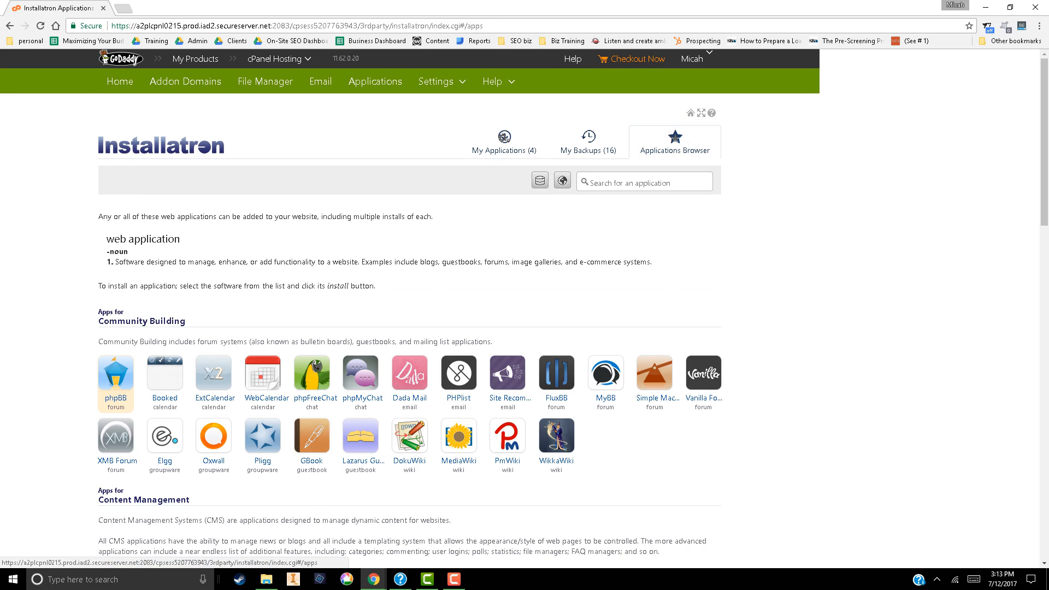
{"action": "scroll", "coordinate": [524, 308], "scroll_direction": "down", "scroll_amount": 2}
{"action": "left_click", "coordinate": [116, 529]}
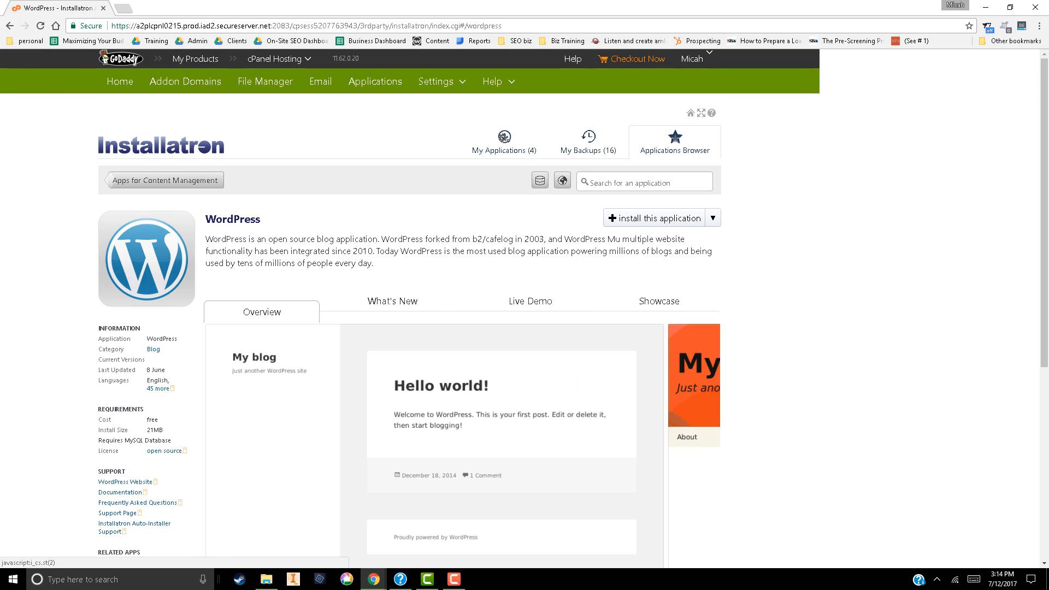
{"action": "scroll", "coordinate": [655, 218], "scroll_direction": "down", "scroll_amount": 1}
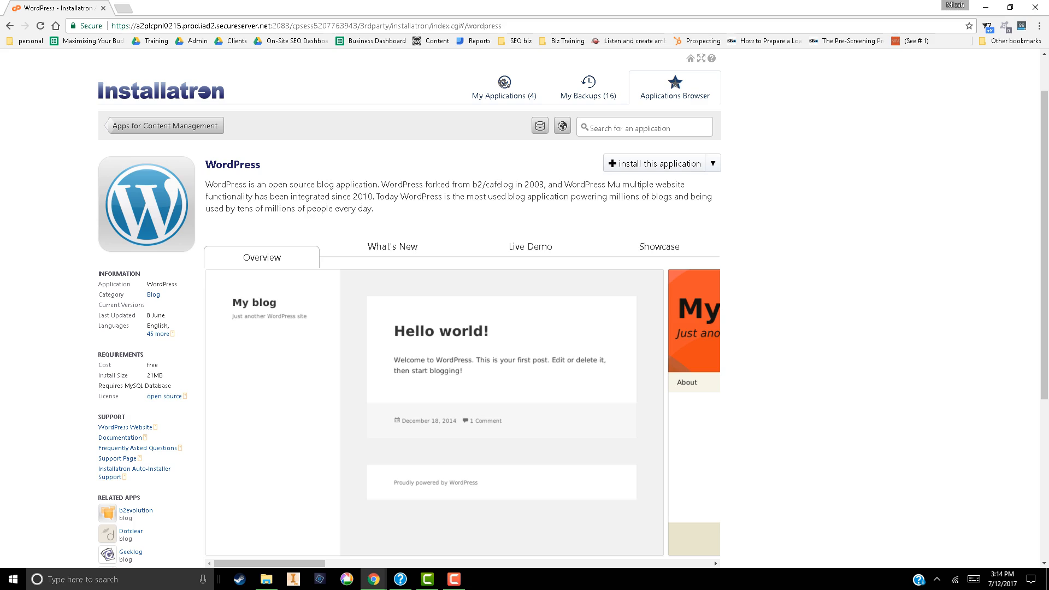
{"action": "left_click", "coordinate": [652, 164]}
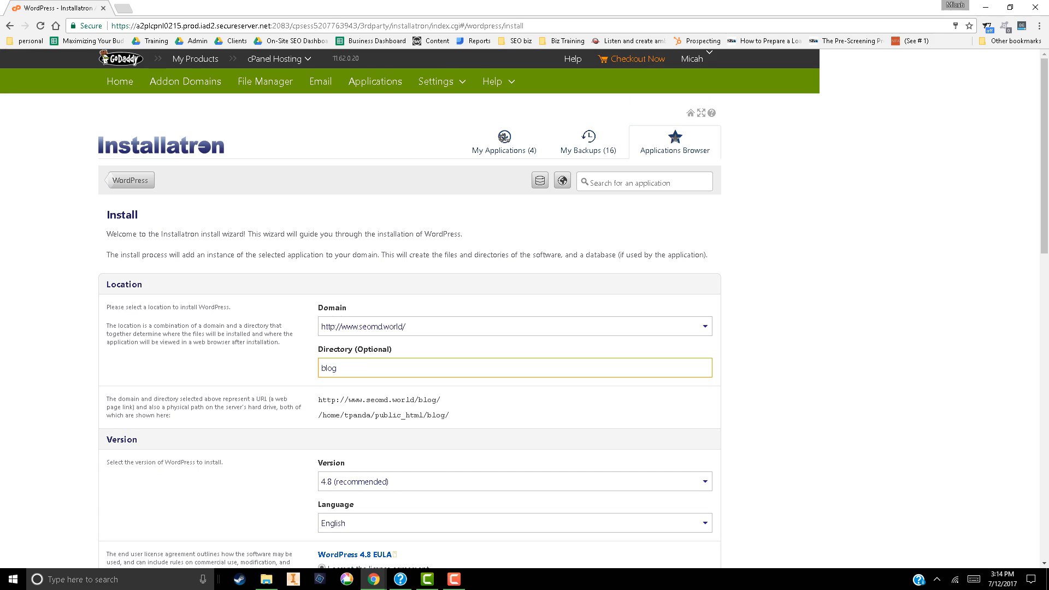
{"action": "key", "text": "ctrl+a"}
{"action": "key", "text": "BackSpace"}
{"action": "key", "text": "ctrl+t"}
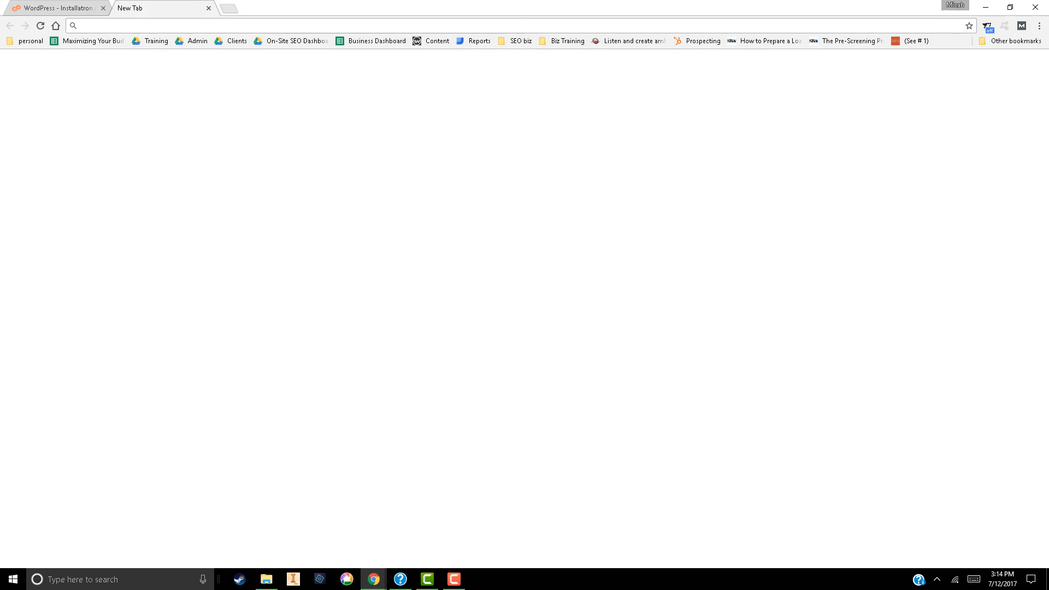
{"action": "type", "text": "www.seo"}
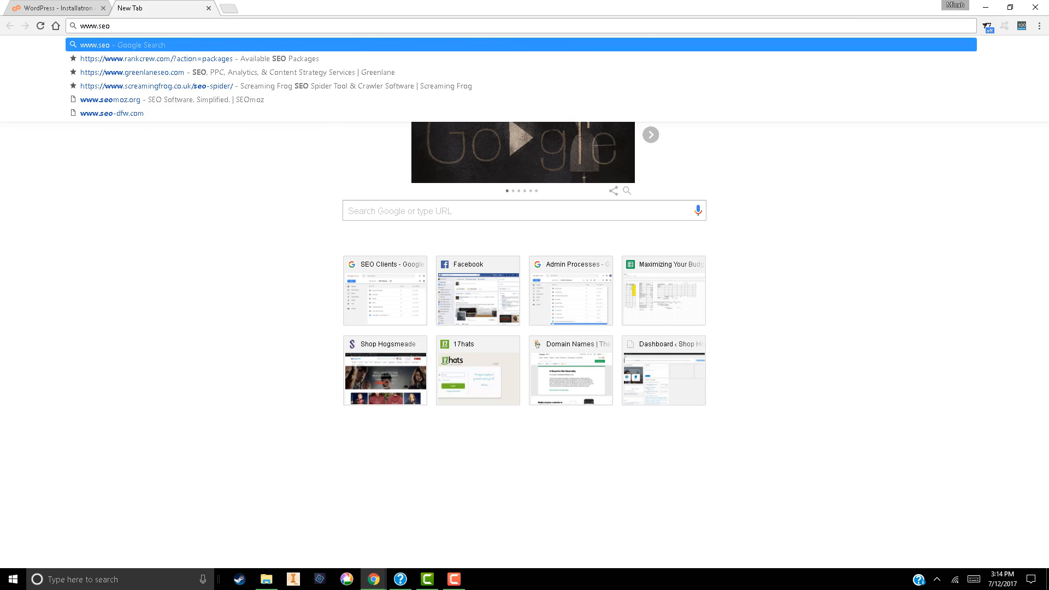
{"action": "type", "text": "md.world"}
{"action": "key", "text": "Return"}
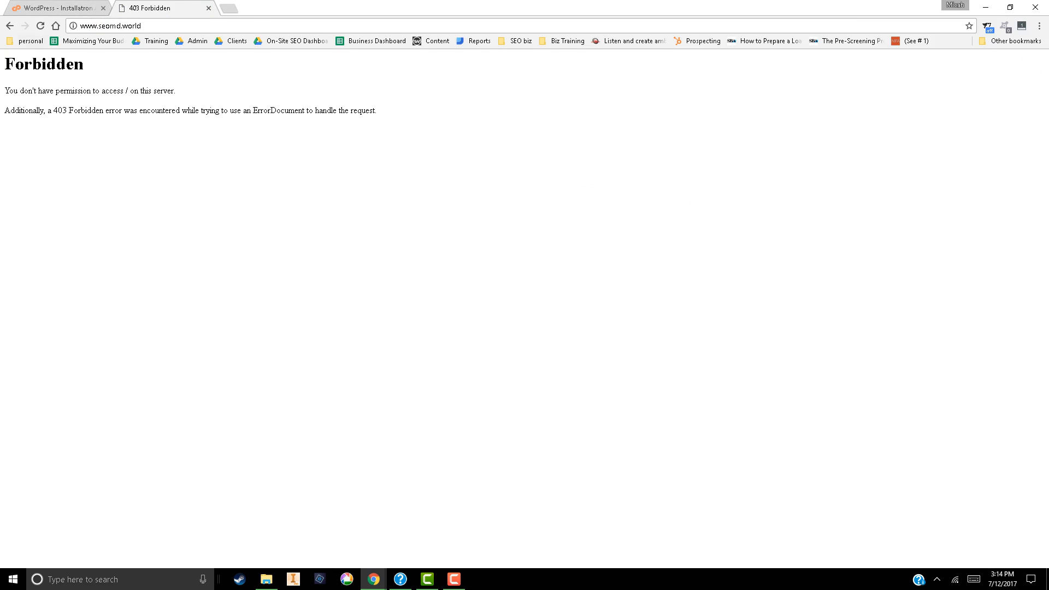
{"action": "key", "text": "ctrl+w"}
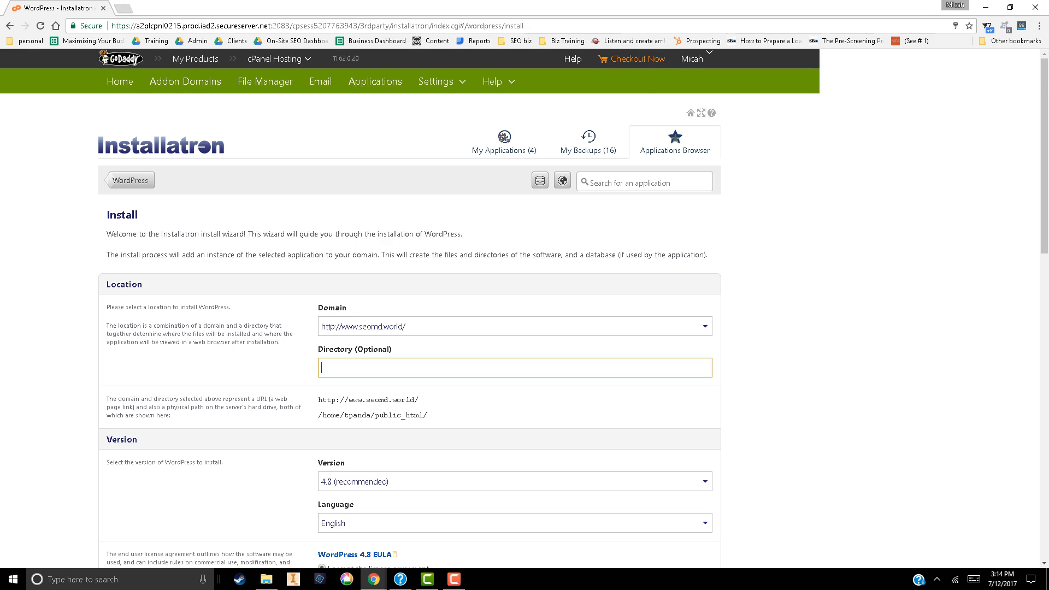
Enter the administrator username and the administrator password in the WordPress install settings
{"action": "scroll", "coordinate": [524, 309], "scroll_direction": "down", "scroll_amount": 3}
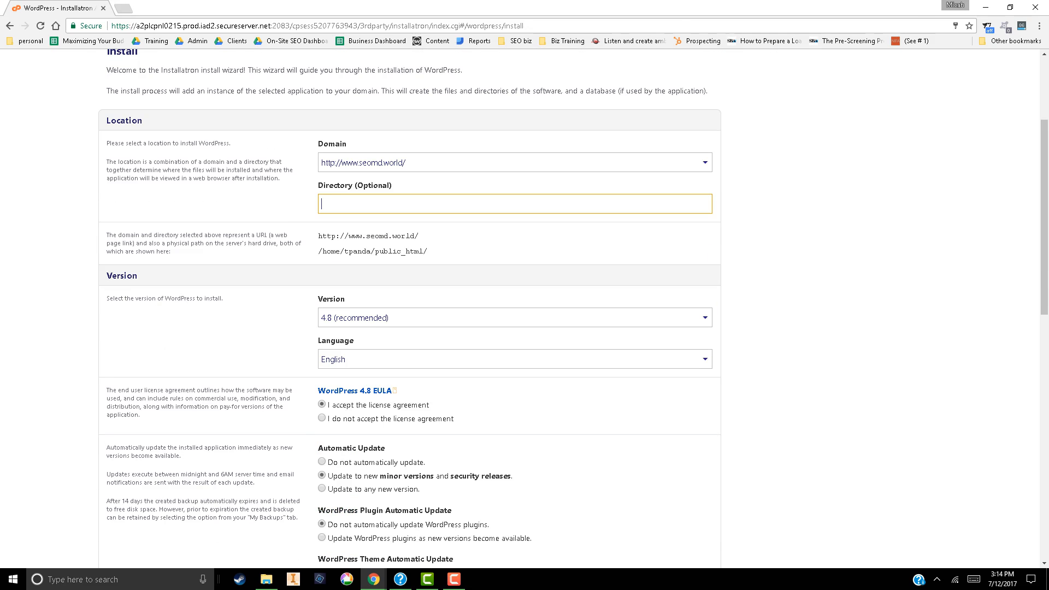
{"action": "scroll", "coordinate": [524, 309], "scroll_direction": "down", "scroll_amount": 2}
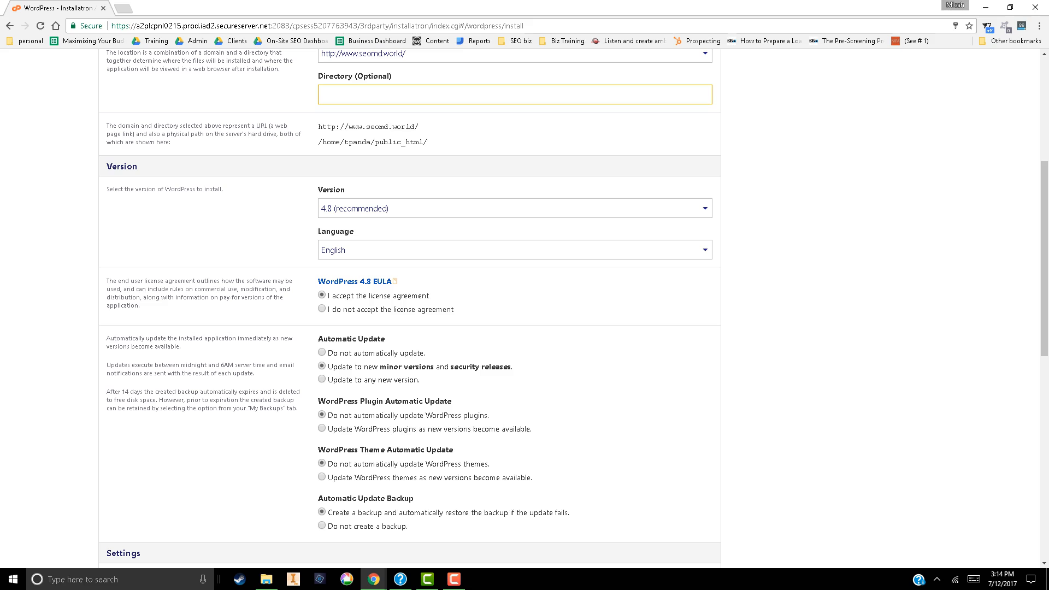
{"action": "scroll", "coordinate": [525, 308], "scroll_direction": "down", "scroll_amount": 5}
{"action": "double_click", "coordinate": [334, 322]}
{"action": "type", "text": "micah"}
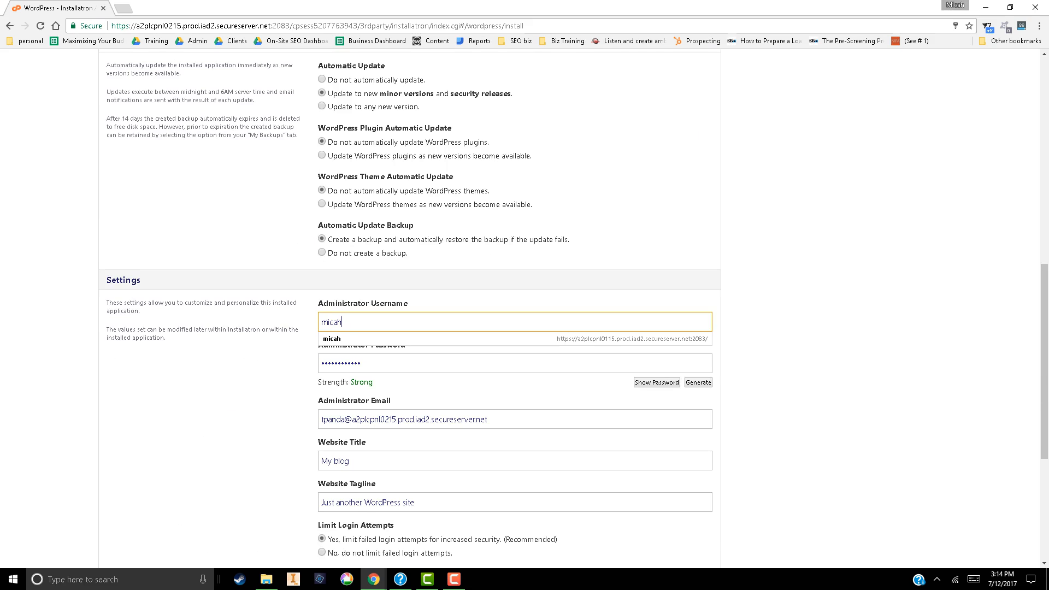
{"action": "key", "text": "Tab"}
{"action": "type", "text": "********"}
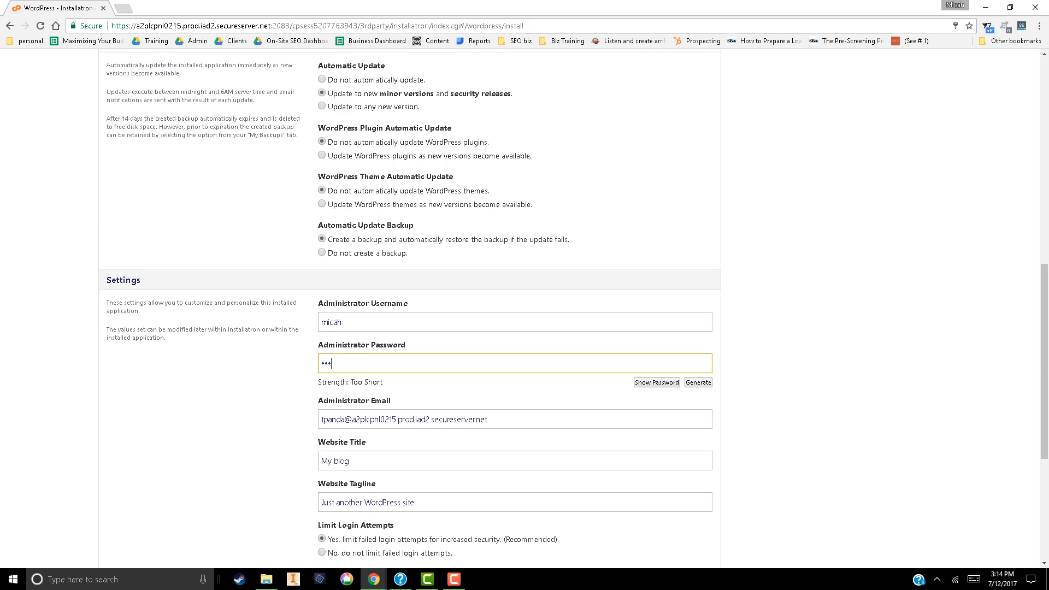
{"action": "type", "text": "**"}
Fill in the administrator's email and set the website title to "SEO MD"
{"action": "scroll", "coordinate": [409, 305], "scroll_direction": "down", "scroll_amount": 2}
{"action": "key", "text": "Tab"}
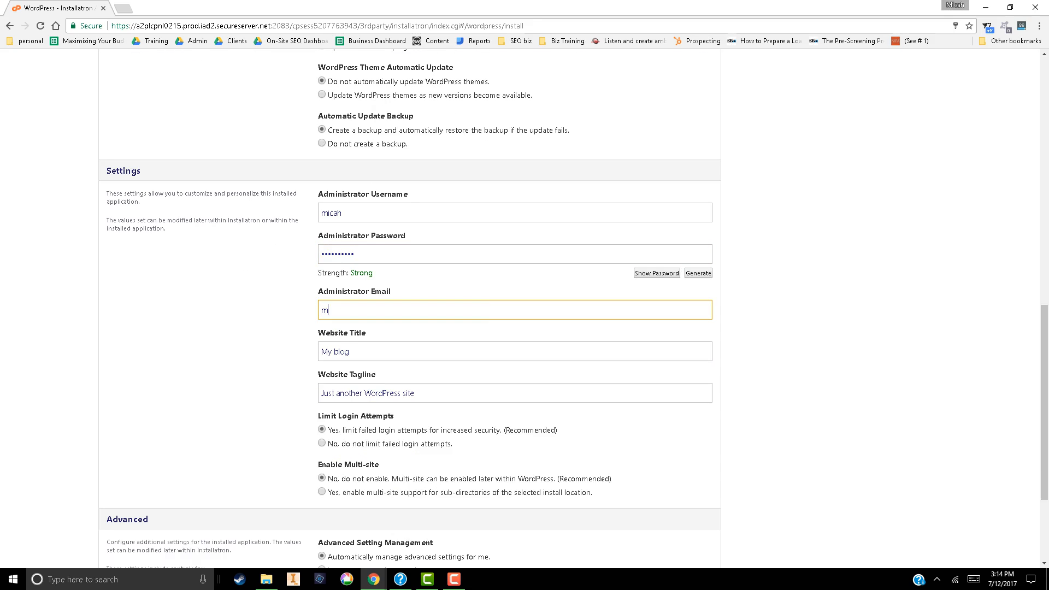
{"action": "key", "text": "Tab"}
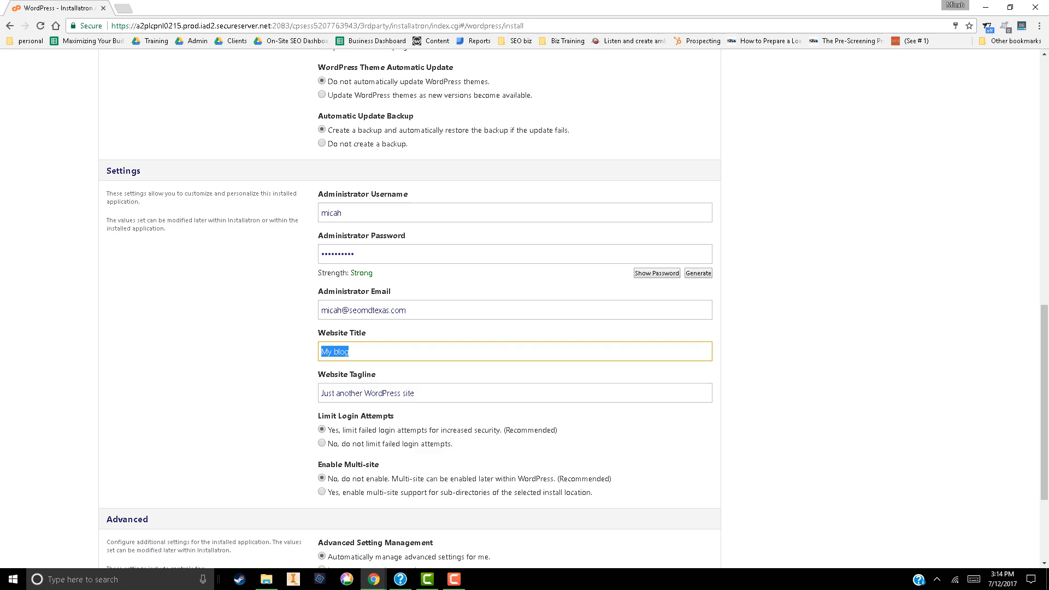
{"action": "type", "text": "SEO MS"}
{"action": "key", "text": "BackSpace"}
{"action": "type", "text": "D"}
{"action": "key", "text": "Tab"}
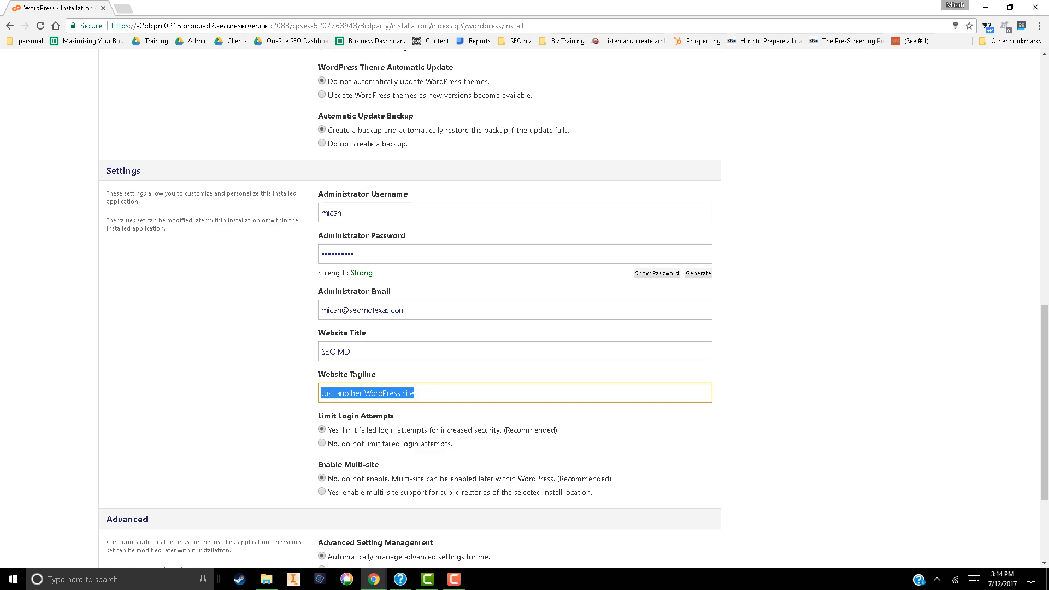
Set the website tagline to "Where websites go to get fit" and submit the WordPress installation
{"action": "type", "text": "Where "}
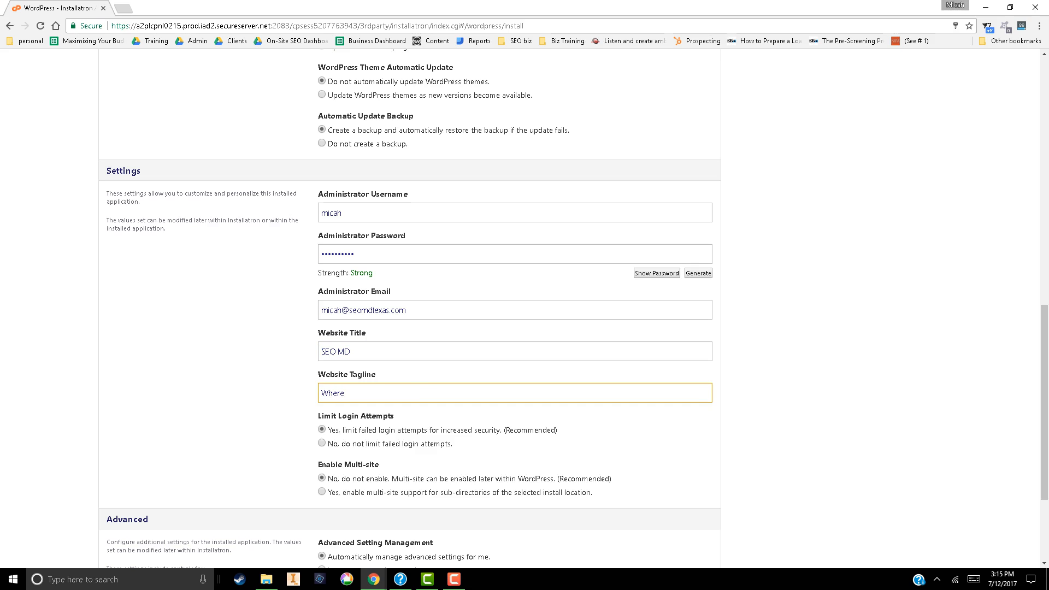
{"action": "type", "text": "websites go to get fit."}
{"action": "scroll", "coordinate": [410, 305], "scroll_direction": "down", "scroll_amount": 3}
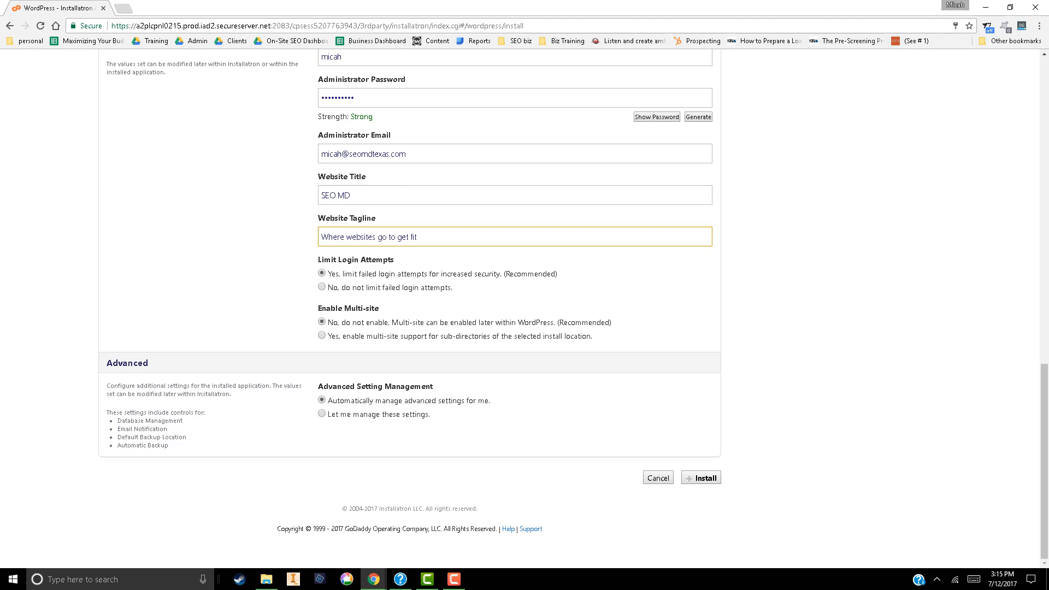
{"action": "left_click", "coordinate": [701, 478]}
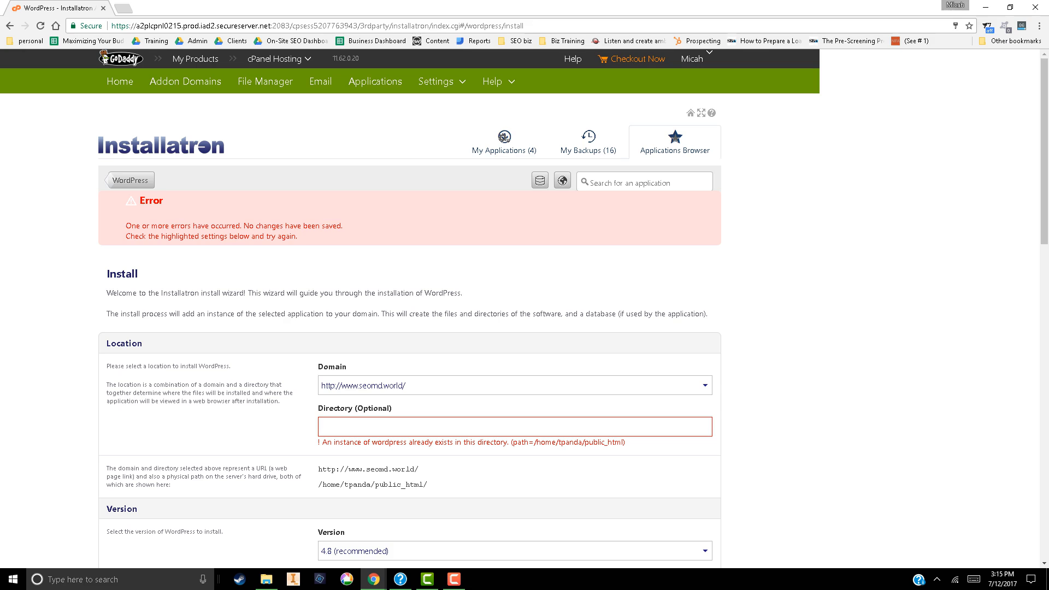
{"action": "left_click", "coordinate": [321, 427]}
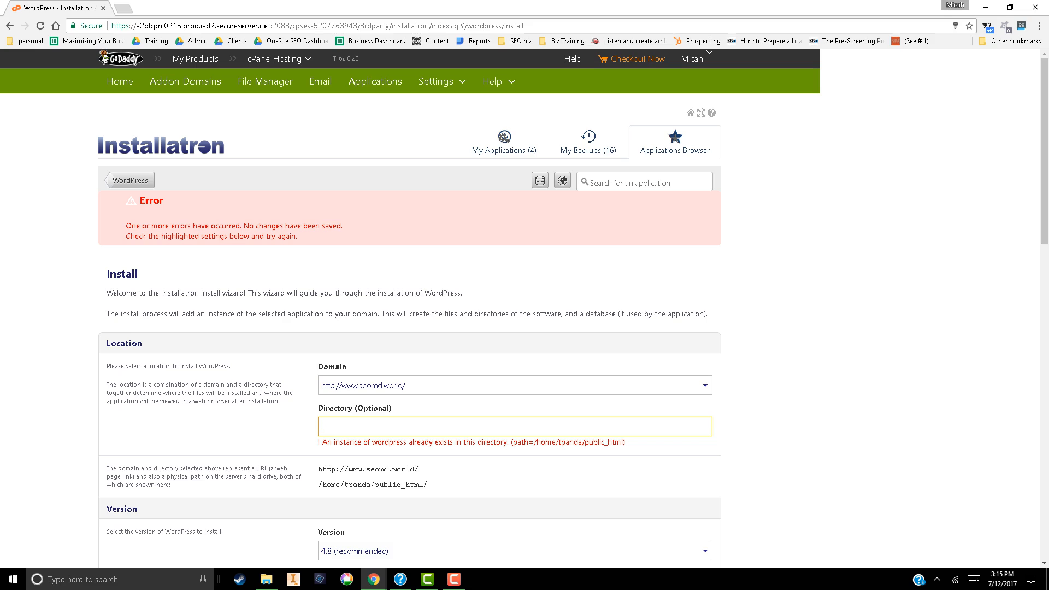
{"action": "left_click", "coordinate": [514, 385]}
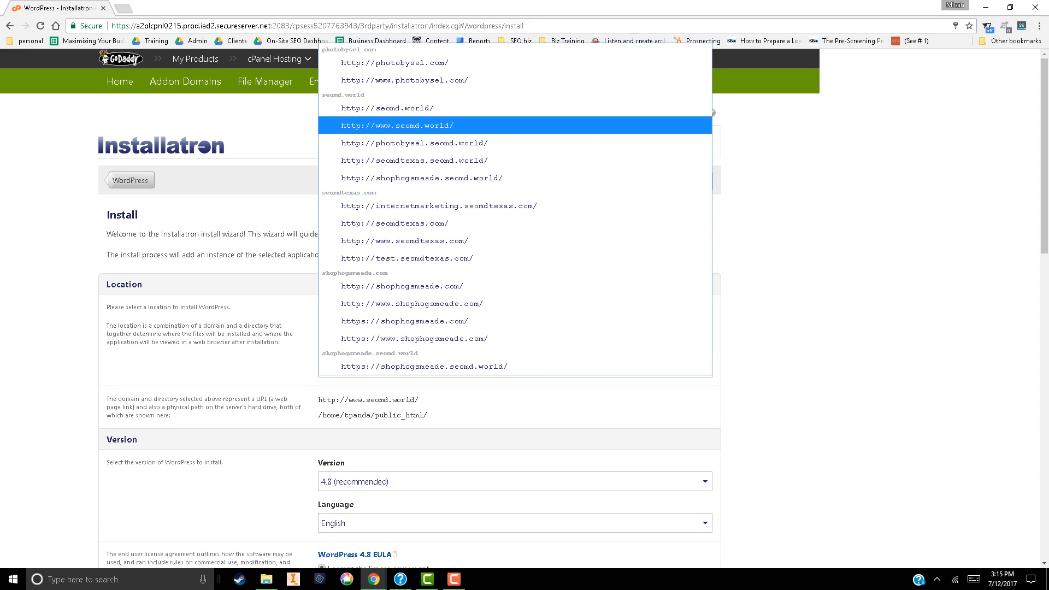
{"action": "left_click", "coordinate": [397, 125]}
{"action": "left_click", "coordinate": [415, 368]}
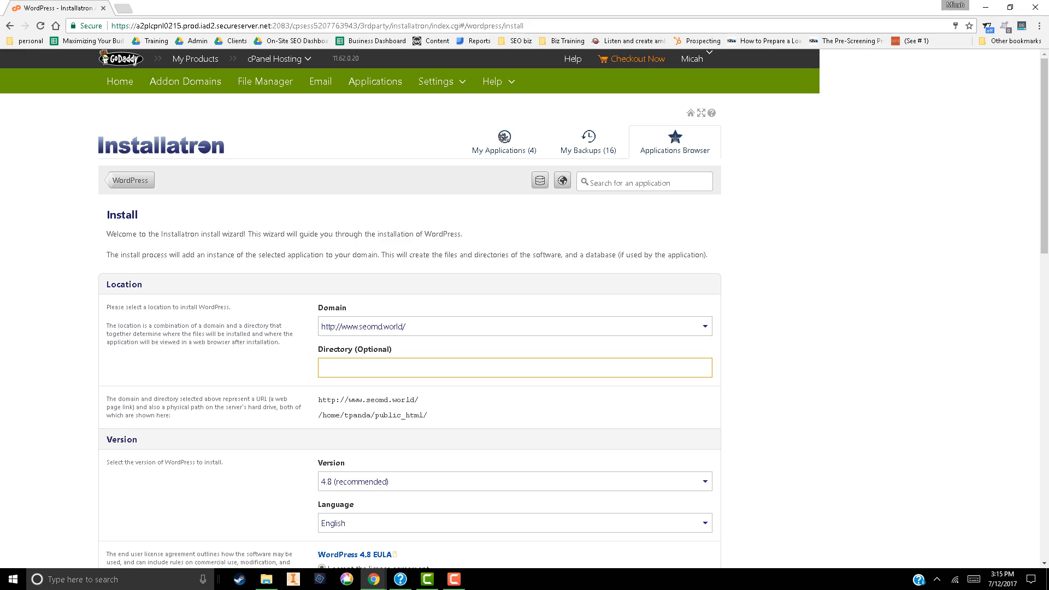
Set the WordPress install directory to "hoime" and submit the installation
{"action": "type", "text": "hoime"}
{"action": "scroll", "coordinate": [524, 303], "scroll_direction": "down", "scroll_amount": 20}
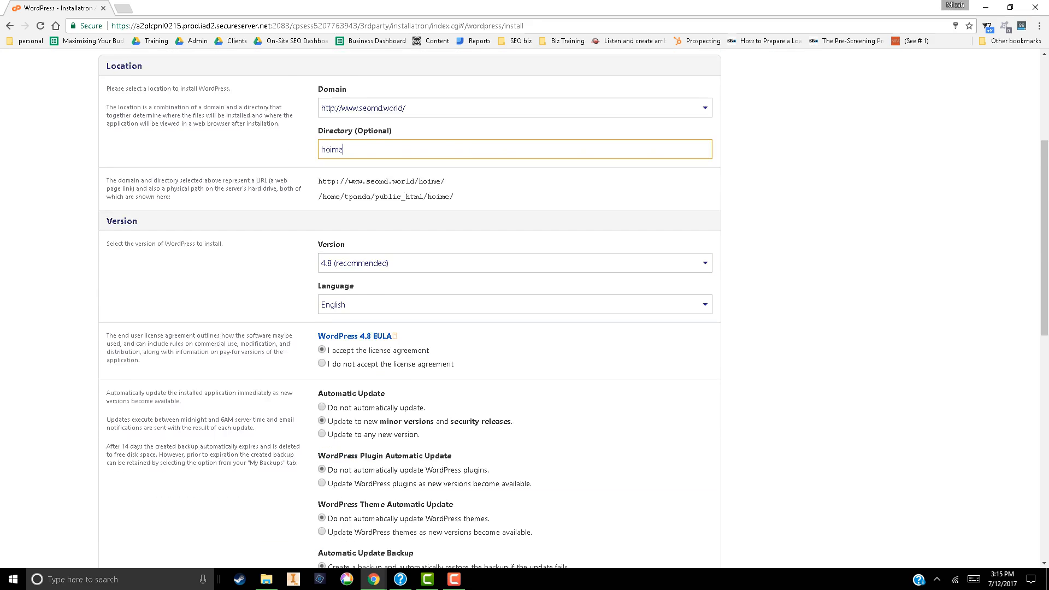
{"action": "left_click", "coordinate": [701, 478]}
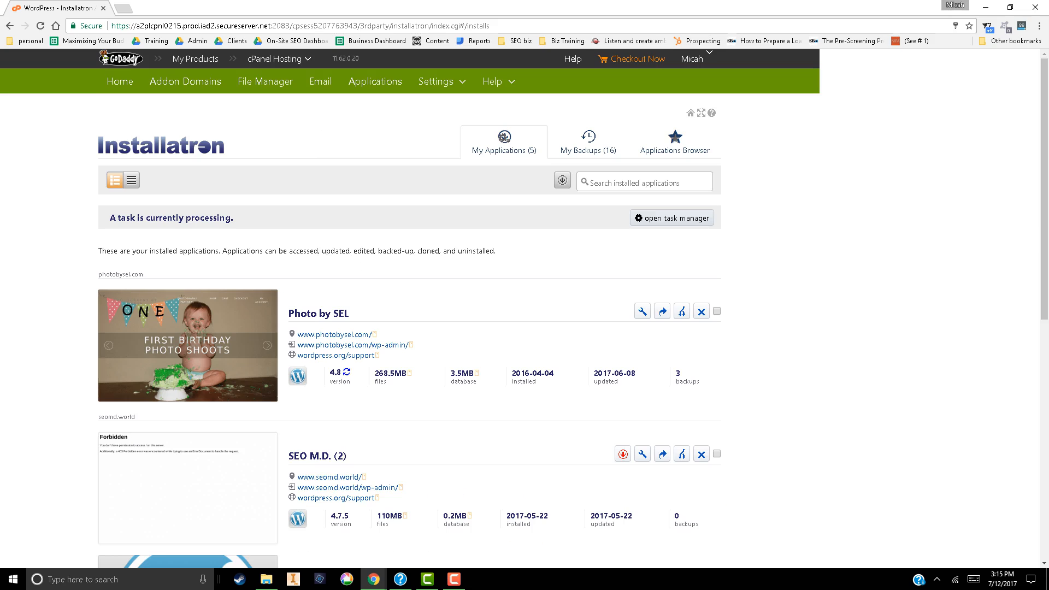
{"action": "scroll", "coordinate": [524, 309], "scroll_direction": "down", "scroll_amount": 3}
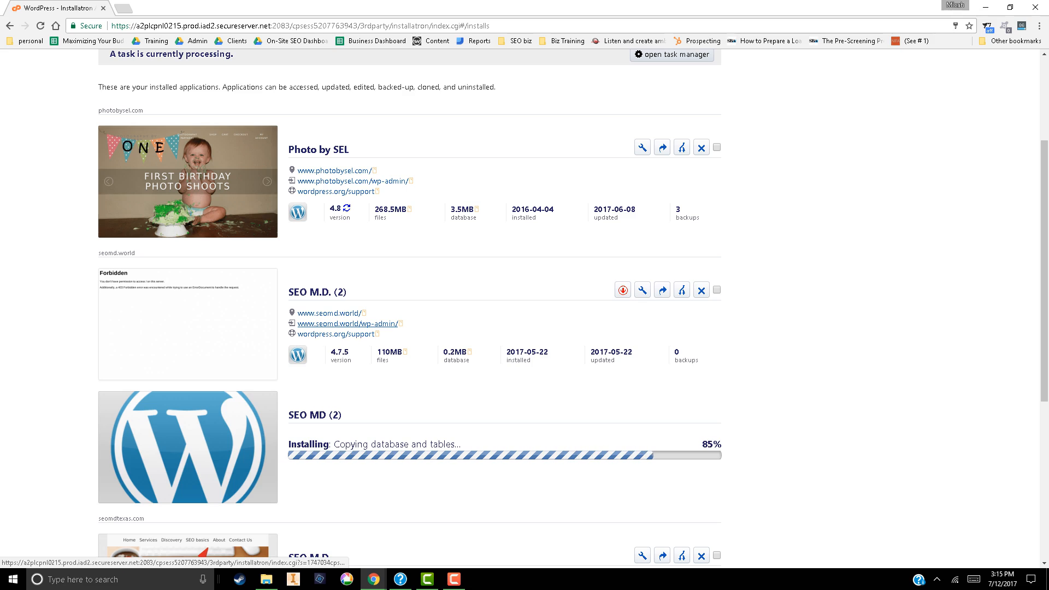
{"action": "left_click", "coordinate": [348, 323]}
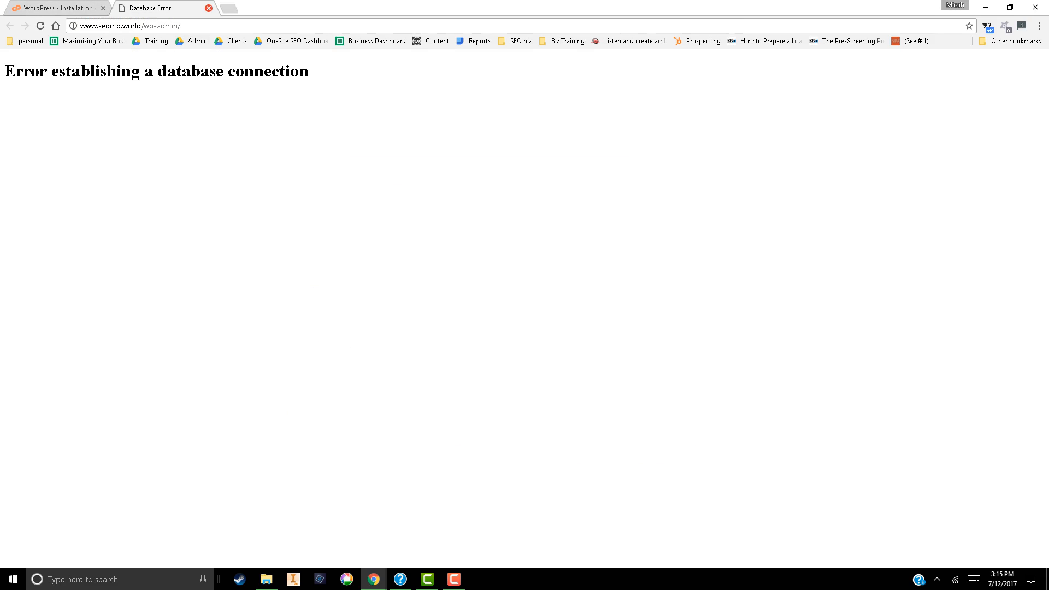
{"action": "left_click", "coordinate": [208, 7]}
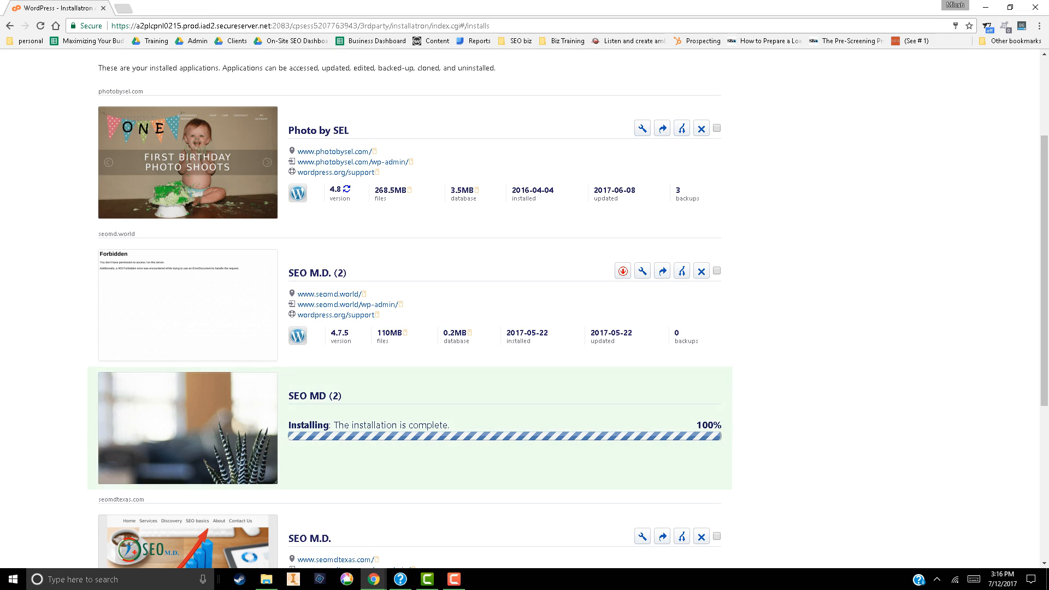
{"action": "left_click", "coordinate": [701, 271]}
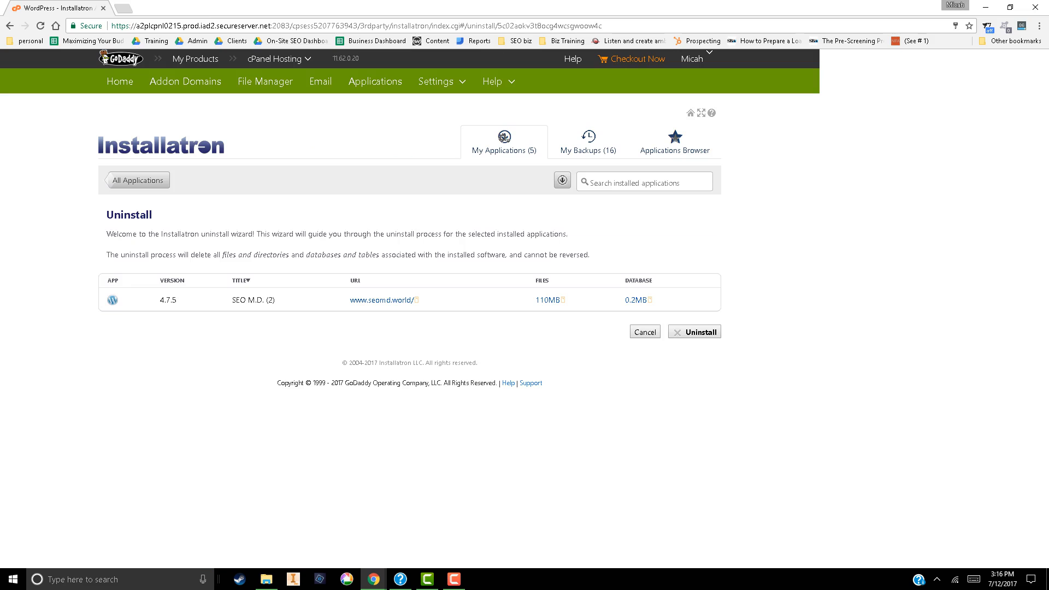
{"action": "left_click", "coordinate": [677, 332]}
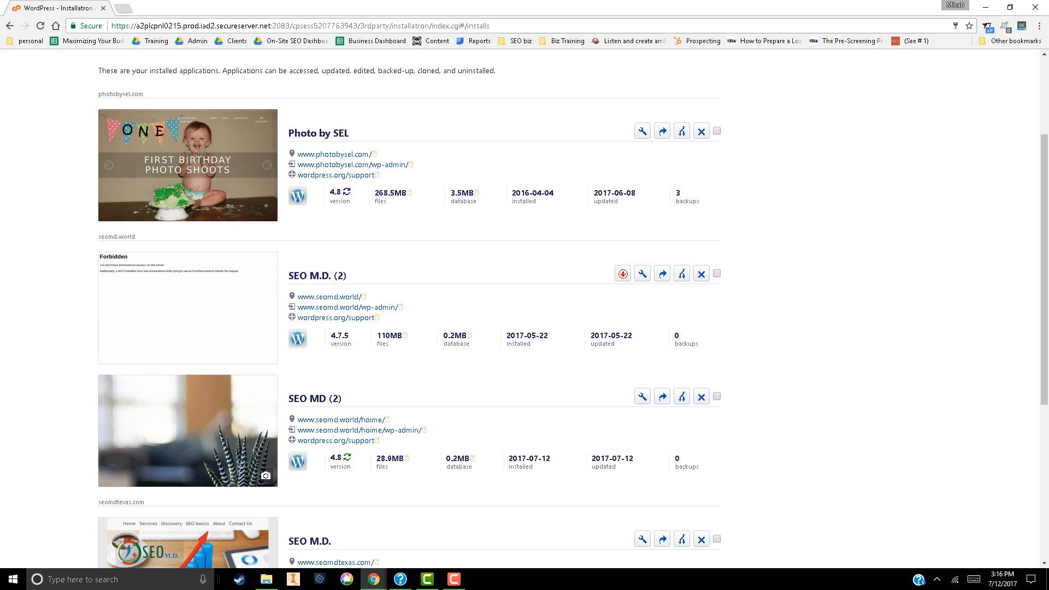
{"action": "left_click", "coordinate": [359, 430]}
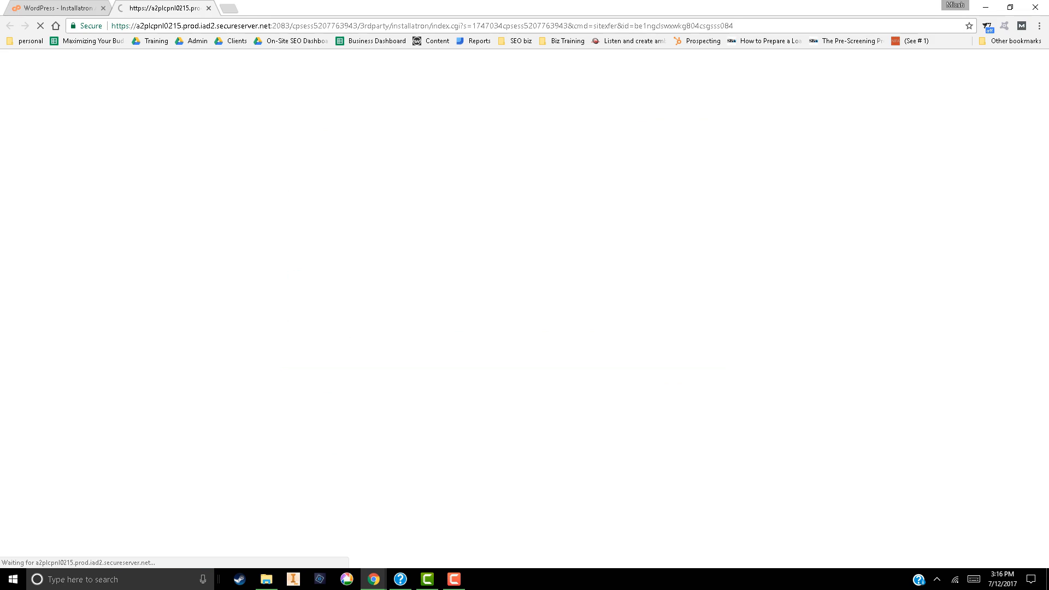
{"action": "left_click", "coordinate": [58, 8]}
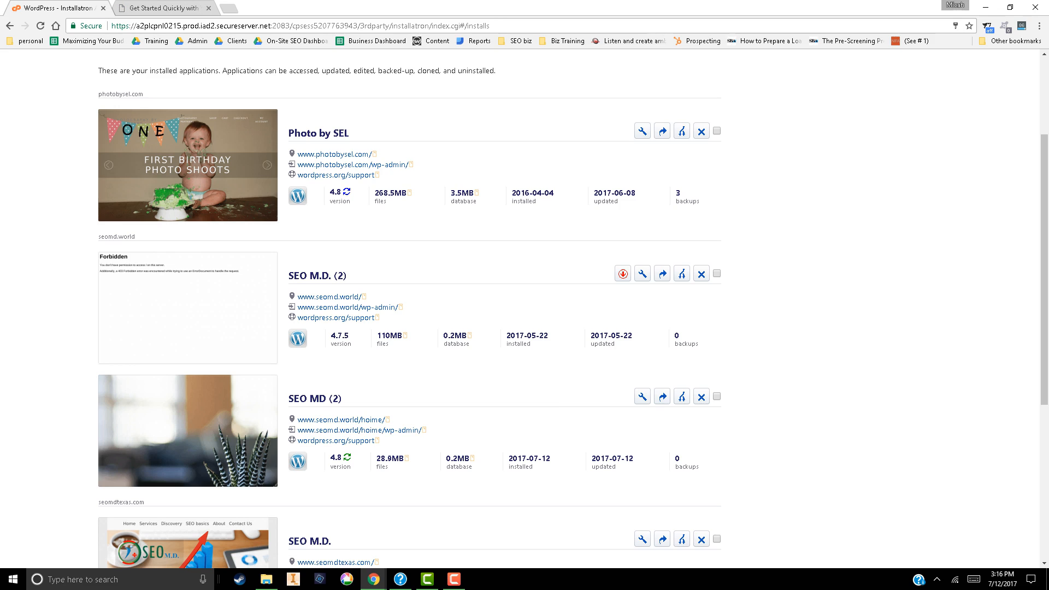
{"action": "left_click", "coordinate": [163, 8]}
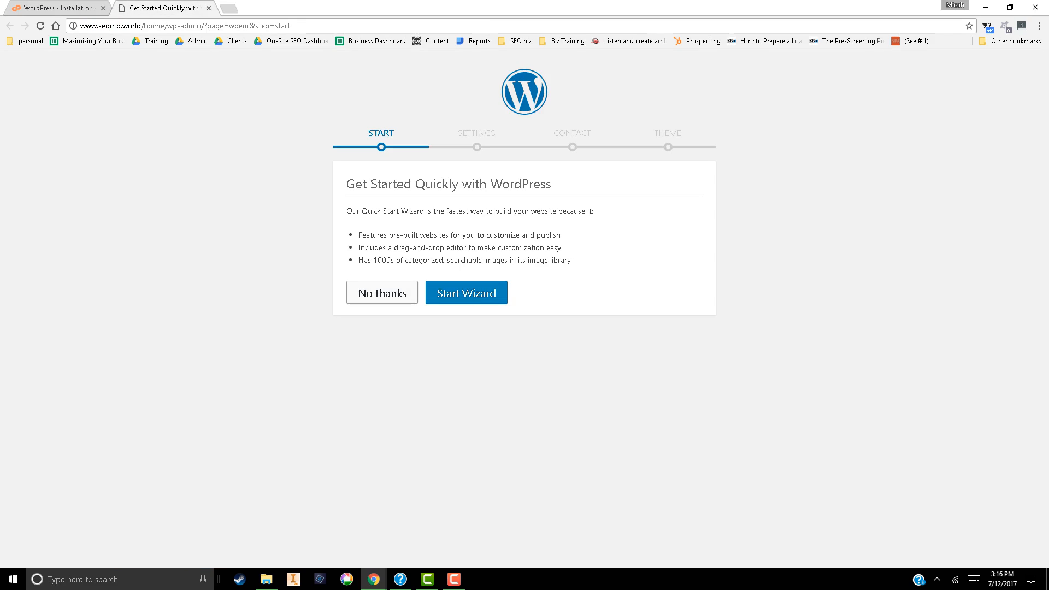
{"action": "left_click", "coordinate": [382, 293]}
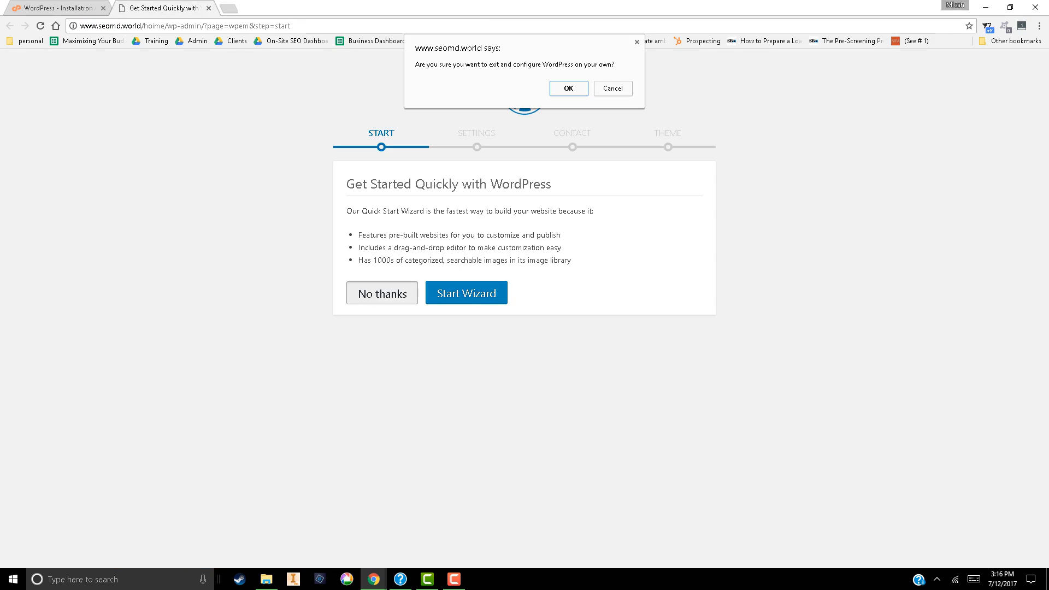
{"action": "key", "text": "Return"}
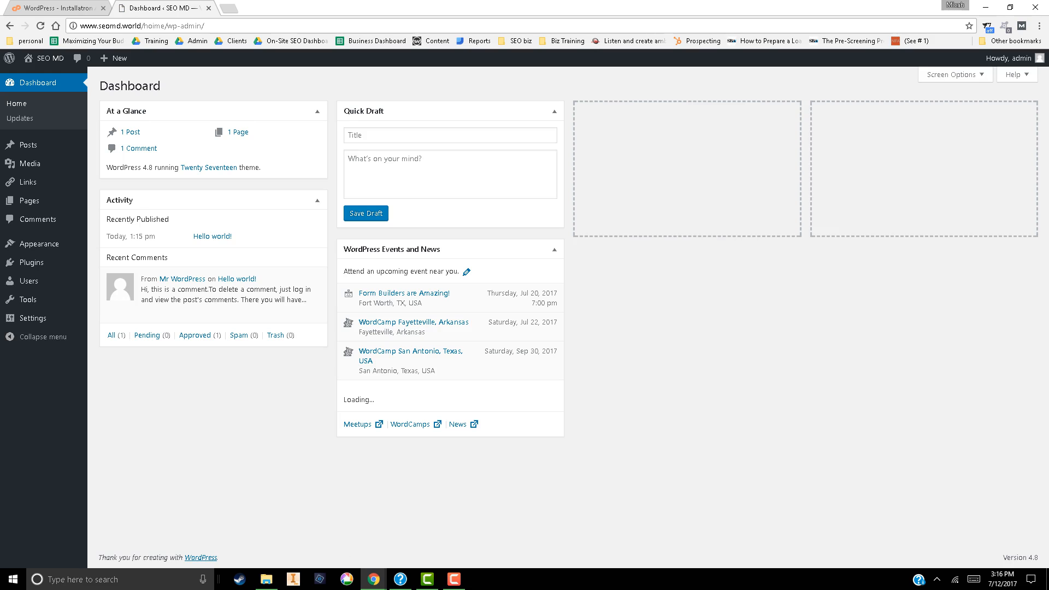
Move the "Hello world!" post to the trash
{"action": "mouse_move", "coordinate": [30, 145]}
{"action": "left_click", "coordinate": [109, 147]}
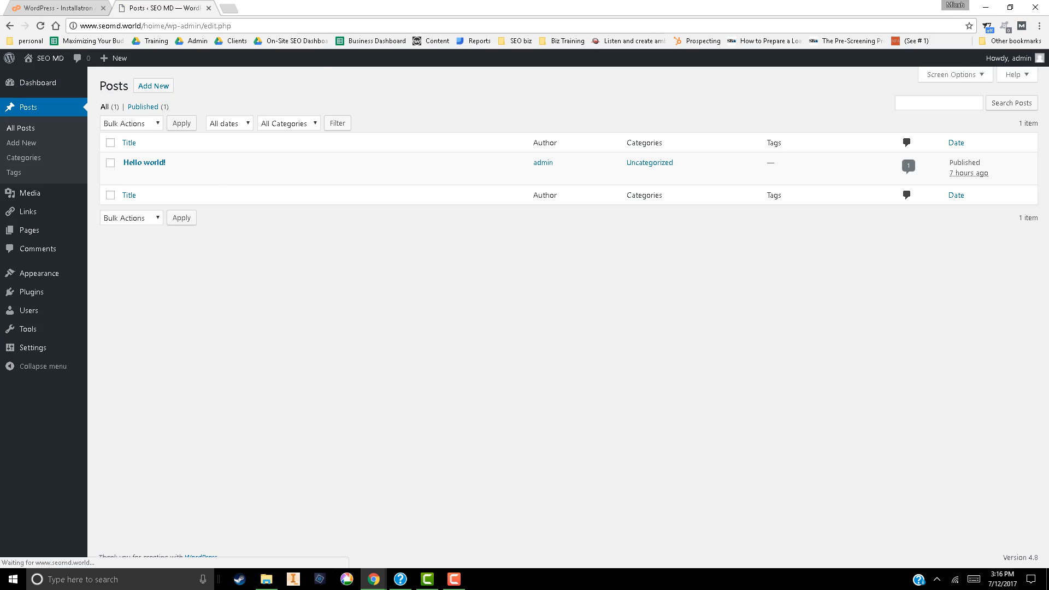
{"action": "left_click", "coordinate": [110, 142]}
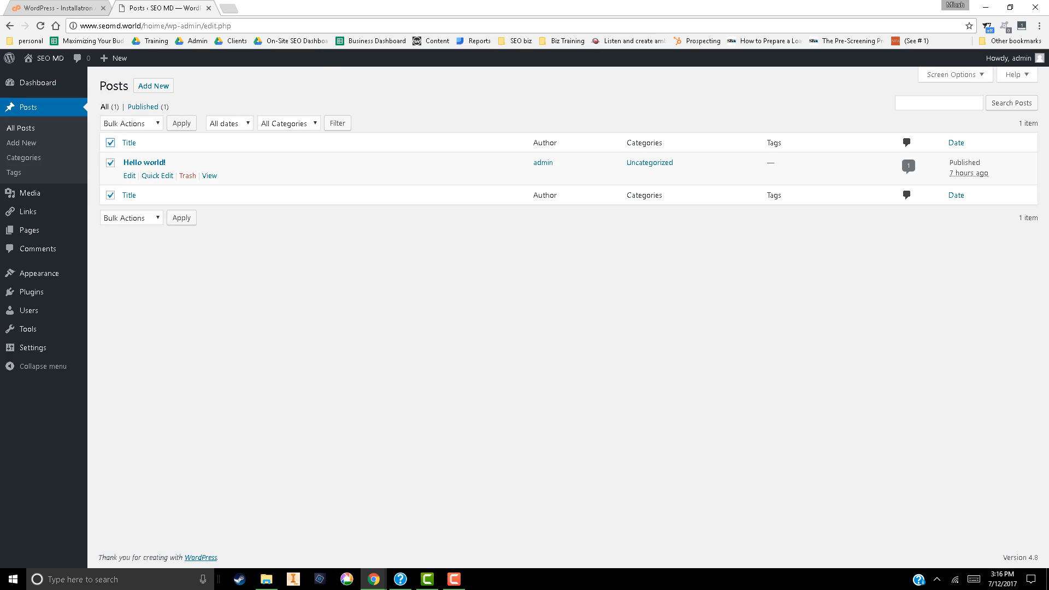
{"action": "left_click", "coordinate": [187, 175]}
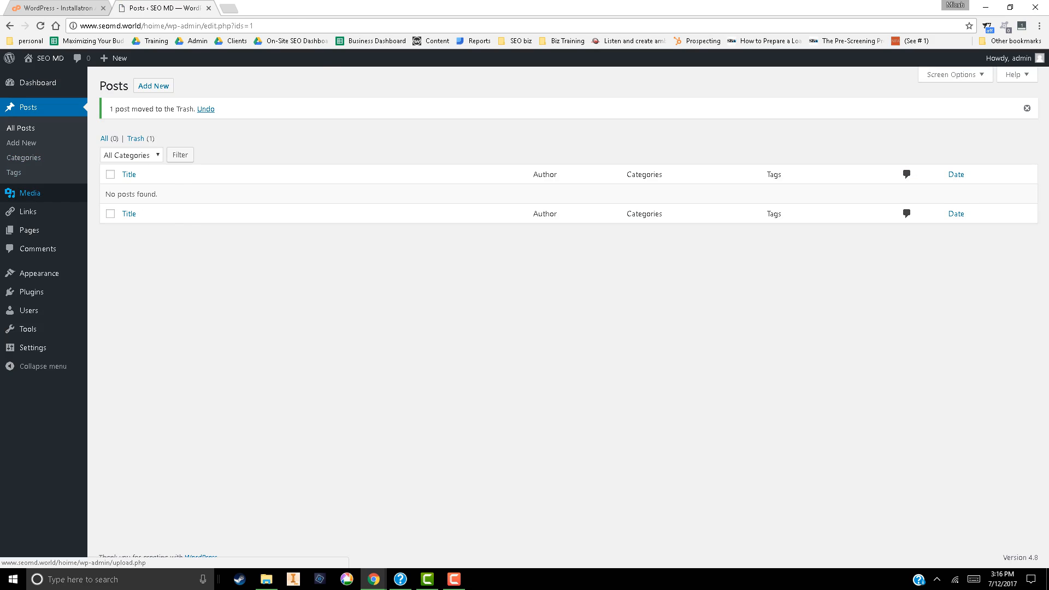
Move the "About" page to the trash
{"action": "mouse_move", "coordinate": [30, 229]}
{"action": "left_click", "coordinate": [105, 230]}
{"action": "mouse_move", "coordinate": [187, 176]}
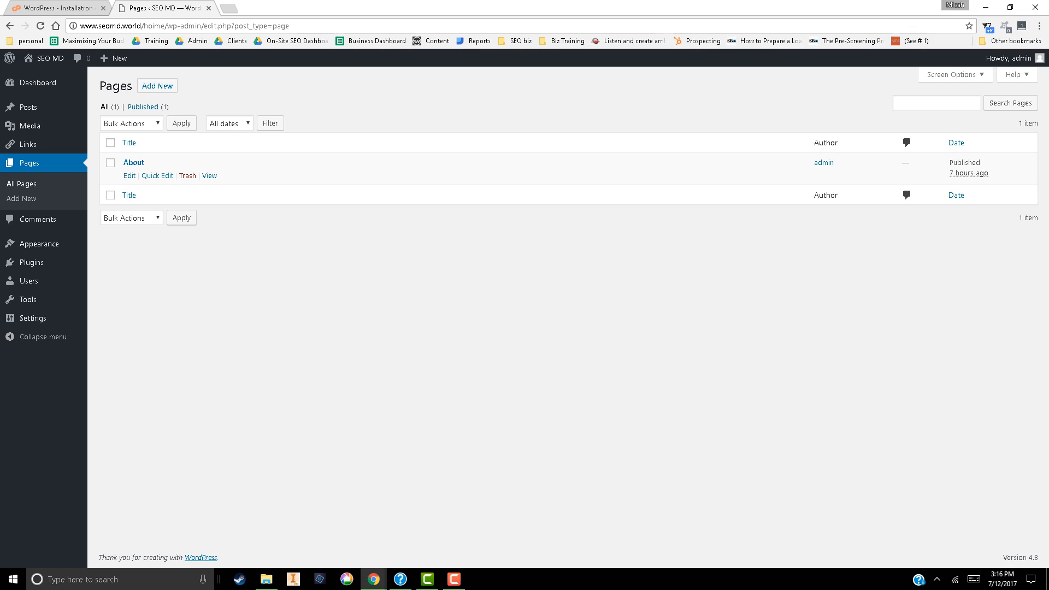
{"action": "left_click", "coordinate": [188, 175]}
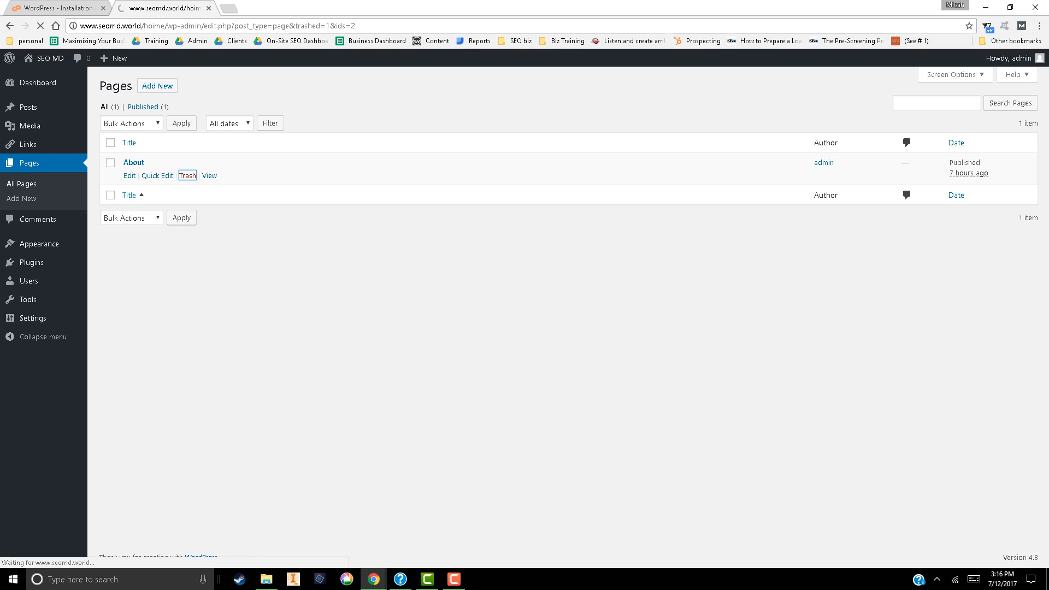
Go to the site's themes and open the page for adding new ones
{"action": "mouse_move", "coordinate": [39, 244]}
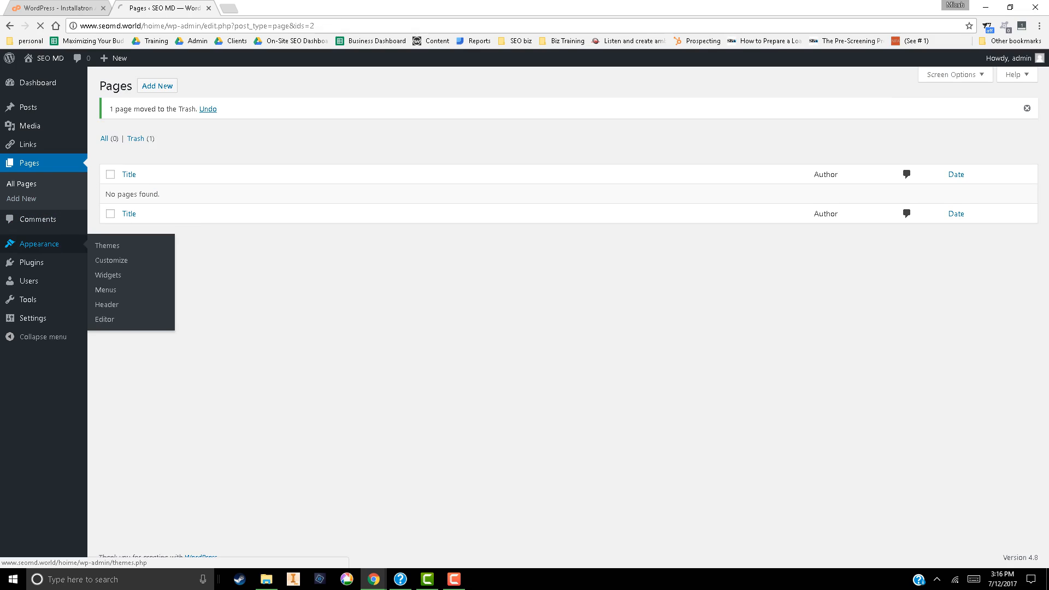
{"action": "left_click", "coordinate": [105, 244]}
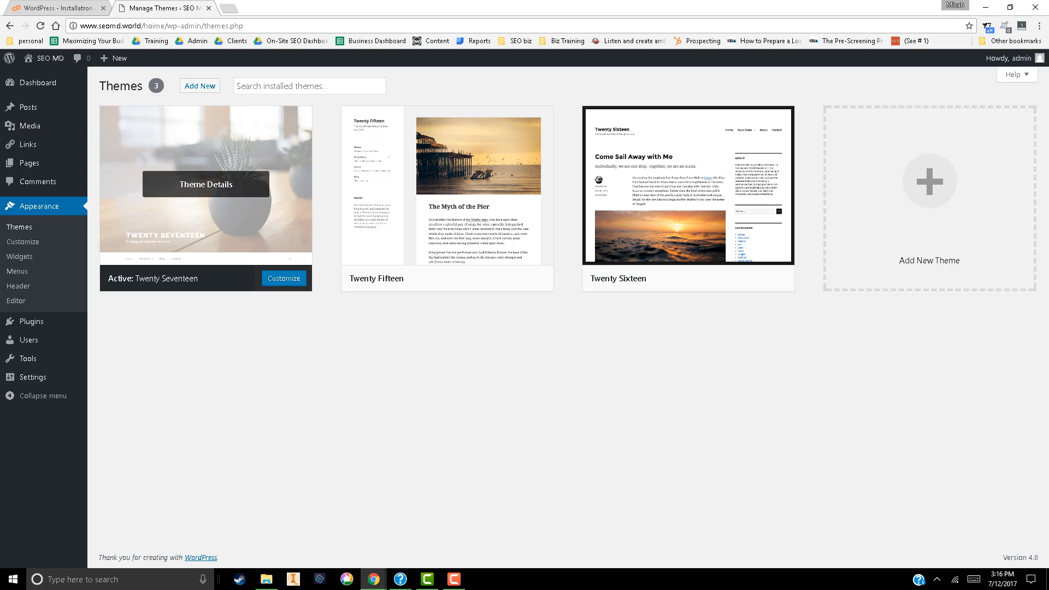
{"action": "left_click", "coordinate": [200, 85]}
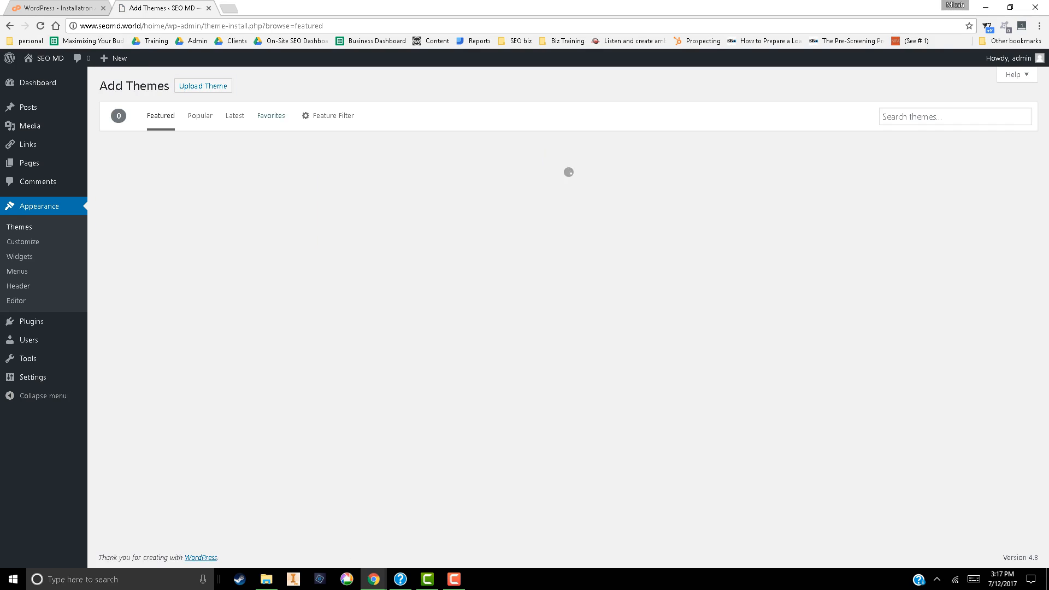
Try to upload and install the Jupiter theme from themeforest-5177775-jupiter-multipurpose-responsive-theme-wordpress-theme in Downloads
{"action": "left_click", "coordinate": [203, 86]}
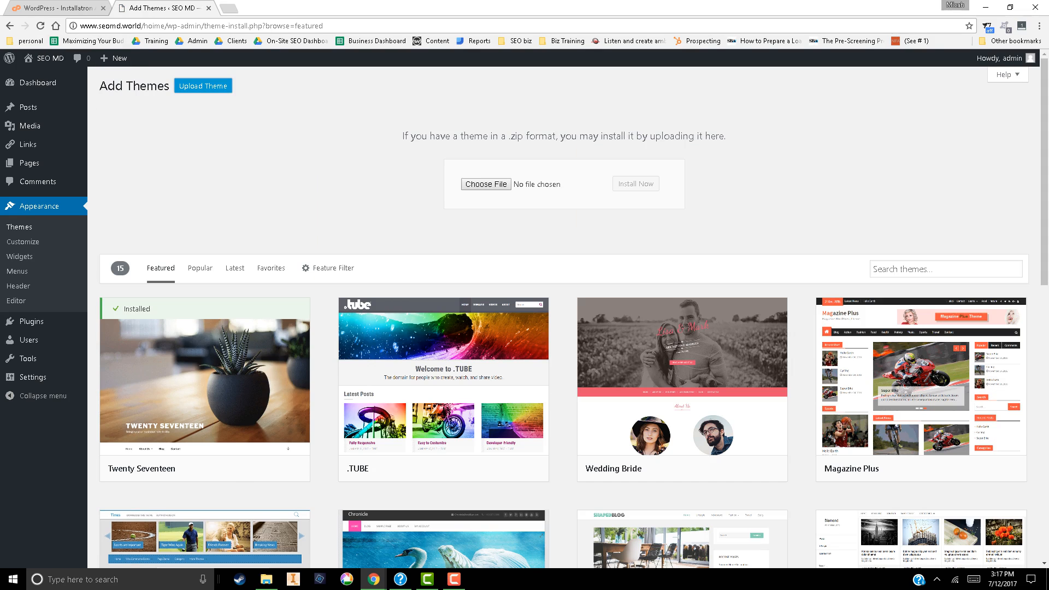
{"action": "left_click", "coordinate": [485, 184]}
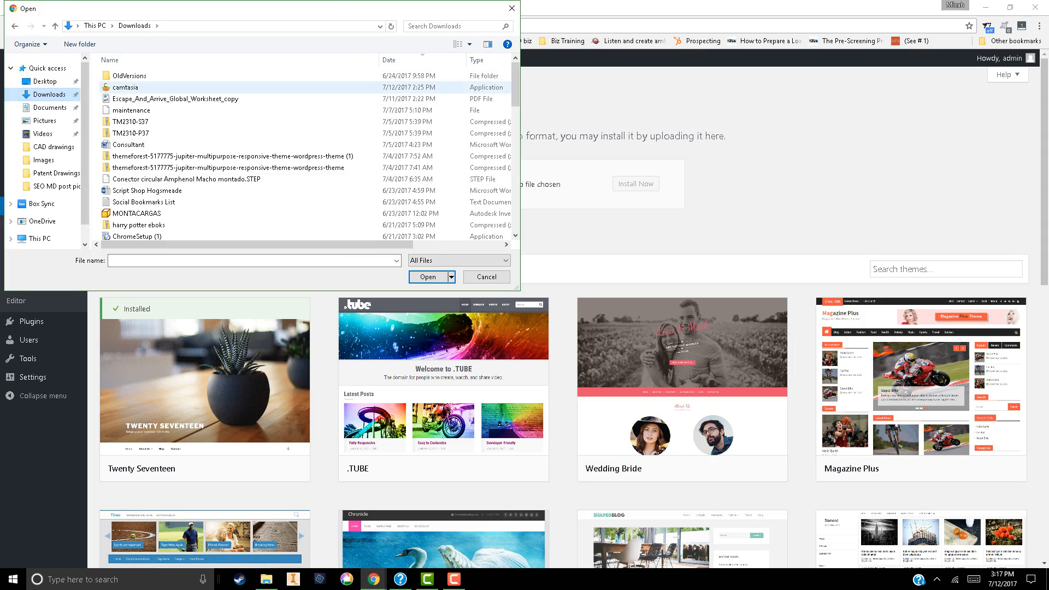
{"action": "left_click", "coordinate": [208, 167]}
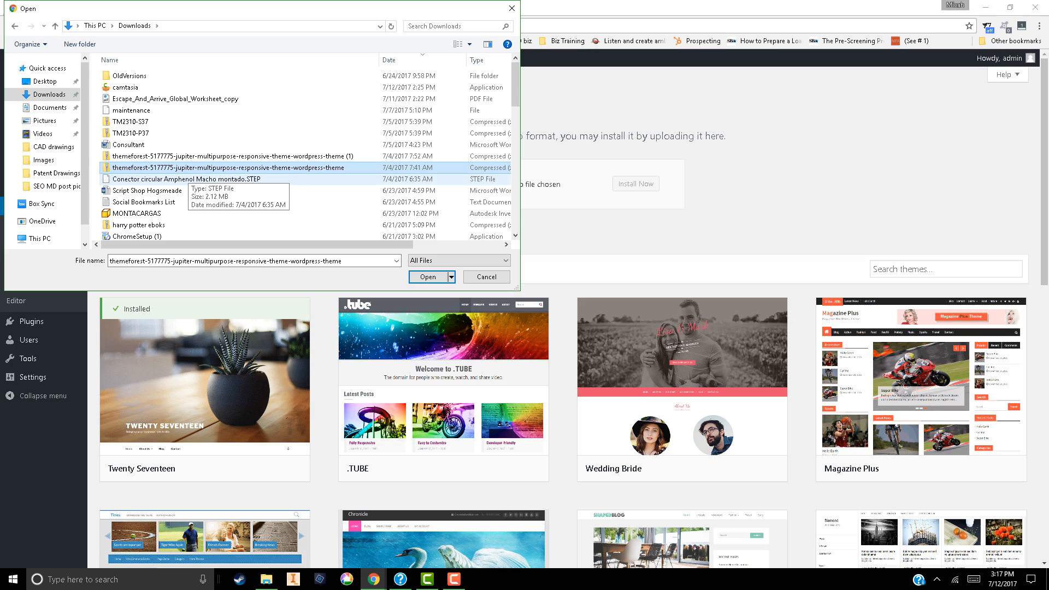
{"action": "left_click", "coordinate": [427, 277]}
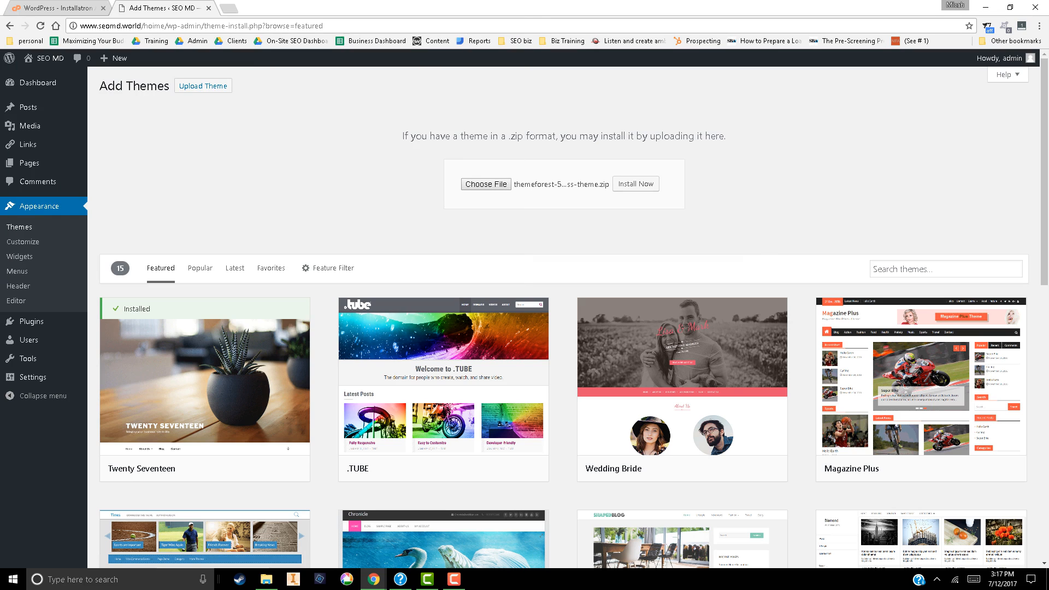
{"action": "left_click", "coordinate": [635, 183]}
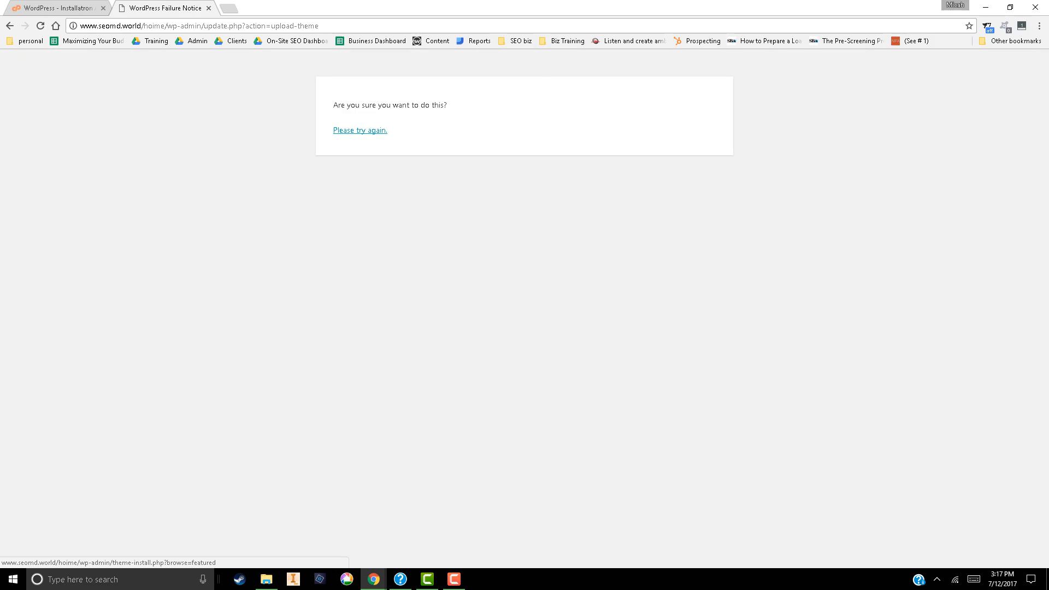
Retry uploading and installing the same Jupiter theme zip from the Downloads folder
{"action": "left_click", "coordinate": [360, 129]}
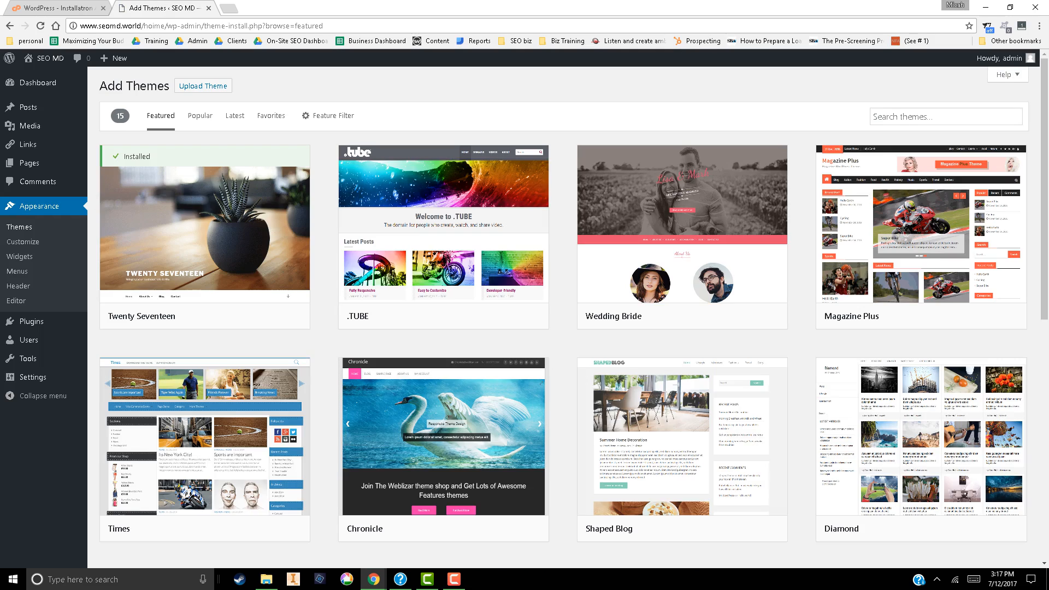
{"action": "left_click", "coordinate": [202, 86]}
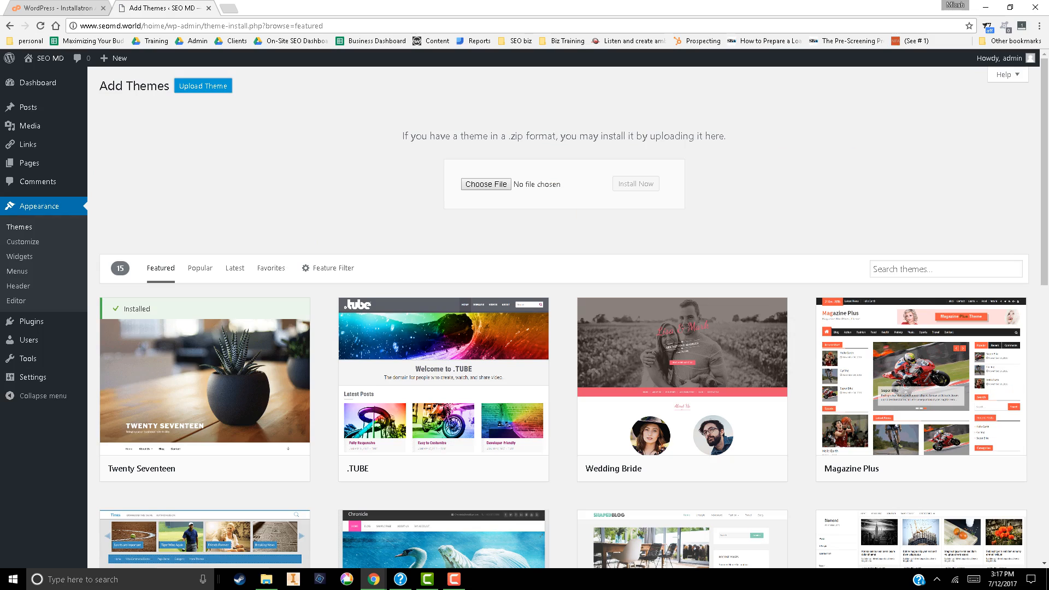
{"action": "left_click", "coordinate": [486, 184]}
{"action": "left_click", "coordinate": [306, 168]}
{"action": "left_click", "coordinate": [428, 277]}
{"action": "left_click", "coordinate": [635, 184]}
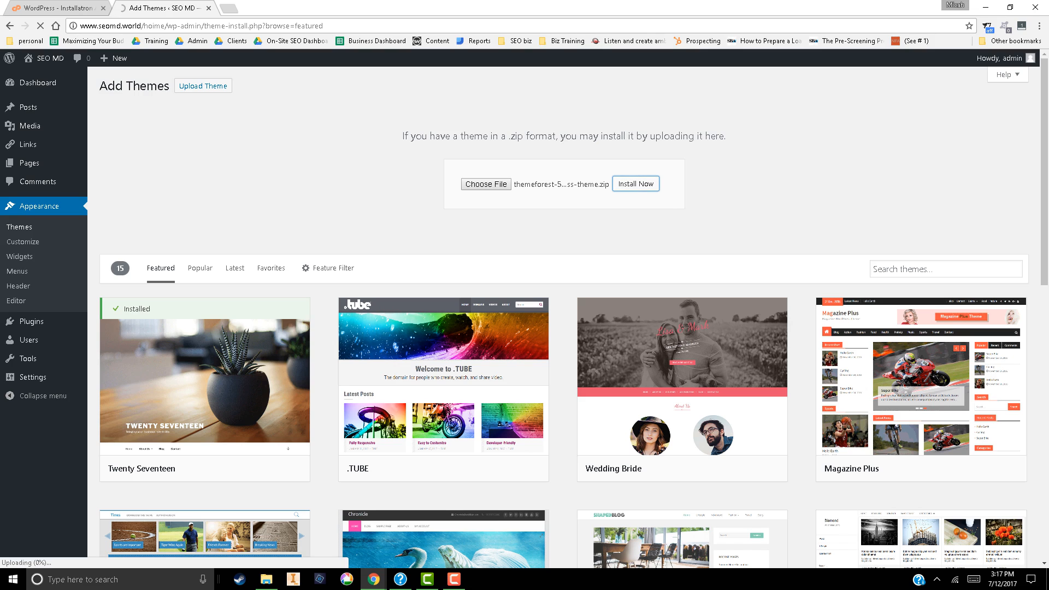
{"action": "scroll", "coordinate": [682, 197], "scroll_direction": "down", "scroll_amount": 5}
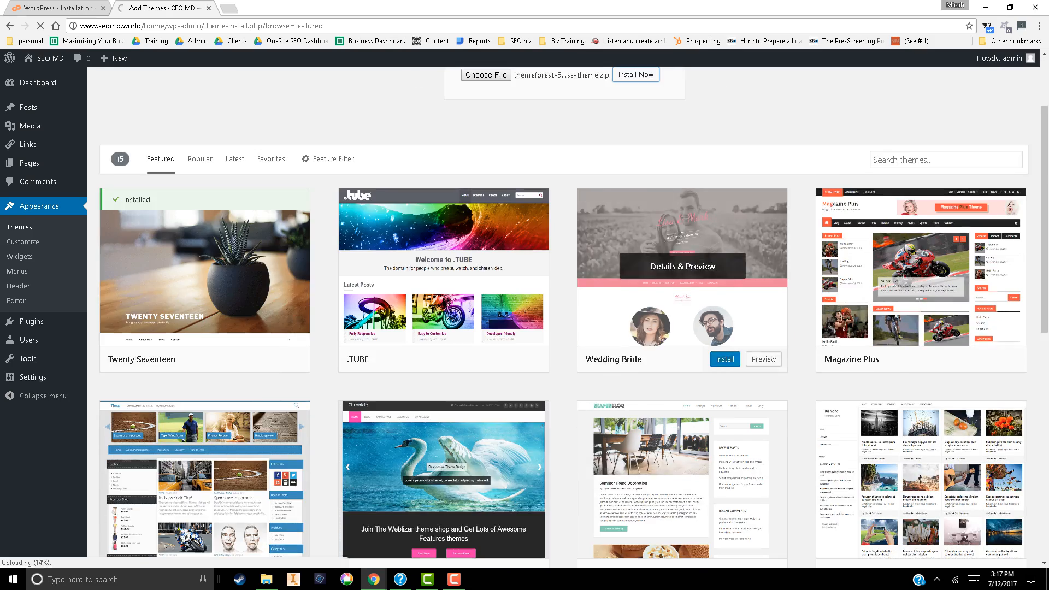
{"action": "scroll", "coordinate": [682, 197], "scroll_direction": "up", "scroll_amount": 5}
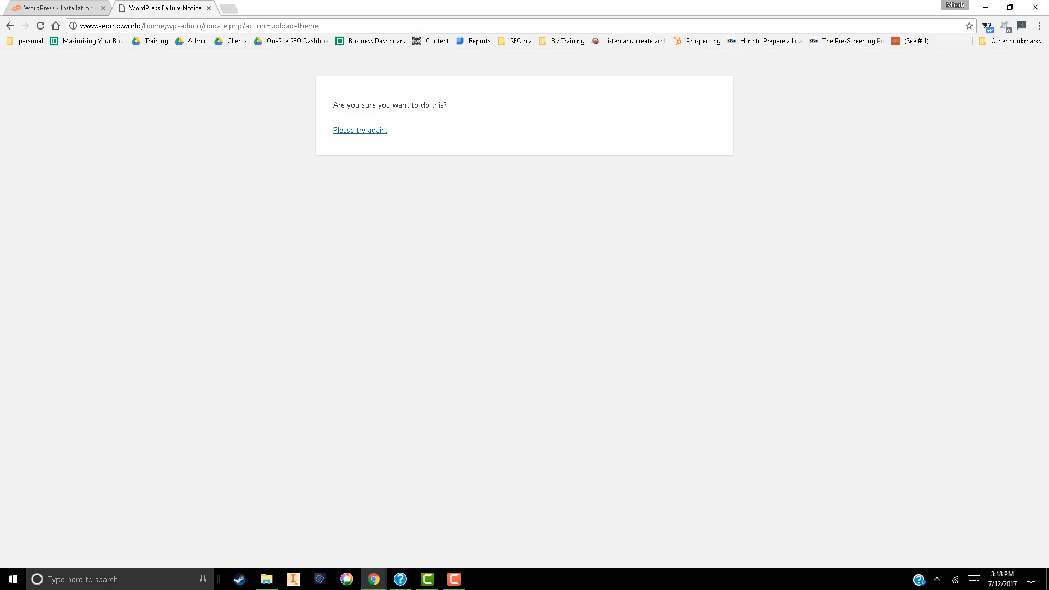
Return to the add-themes page, dismiss the finished download notice and view the Jupiter theme's download options on ThemeForest
{"action": "left_click", "coordinate": [360, 130]}
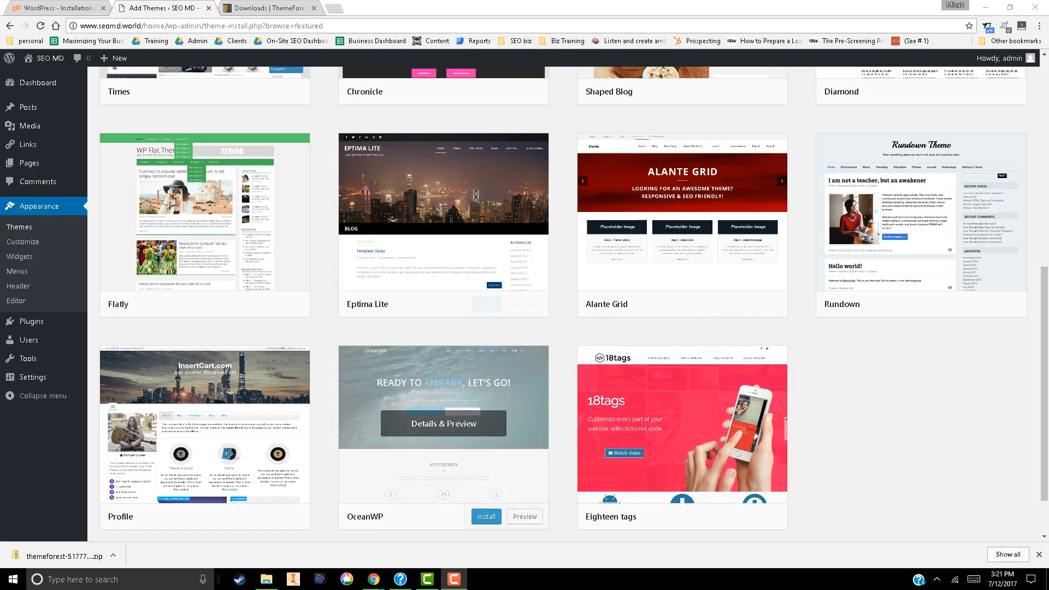
{"action": "left_click", "coordinate": [1038, 554]}
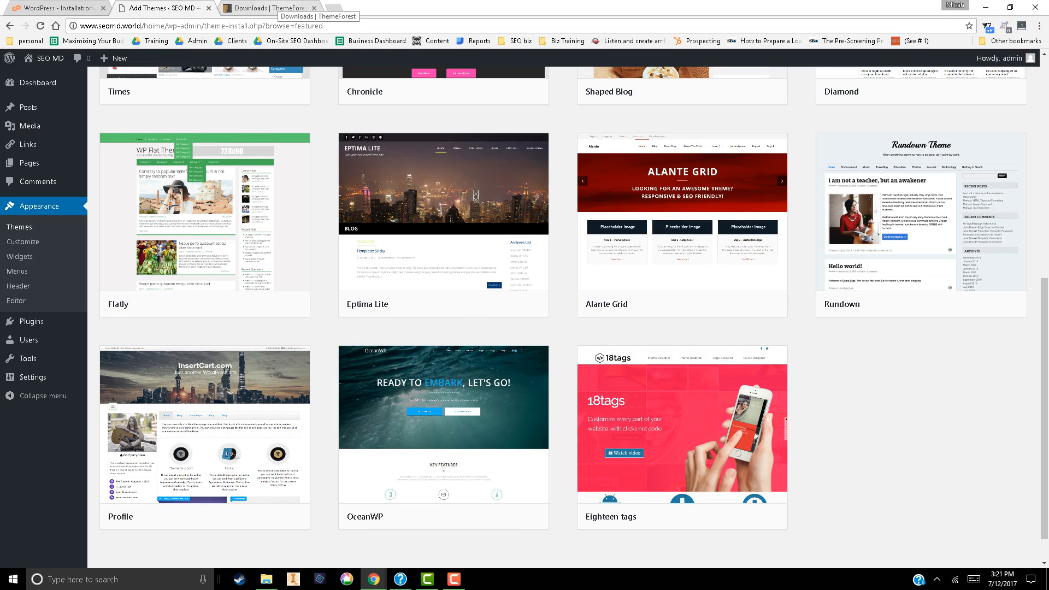
{"action": "left_click", "coordinate": [270, 7]}
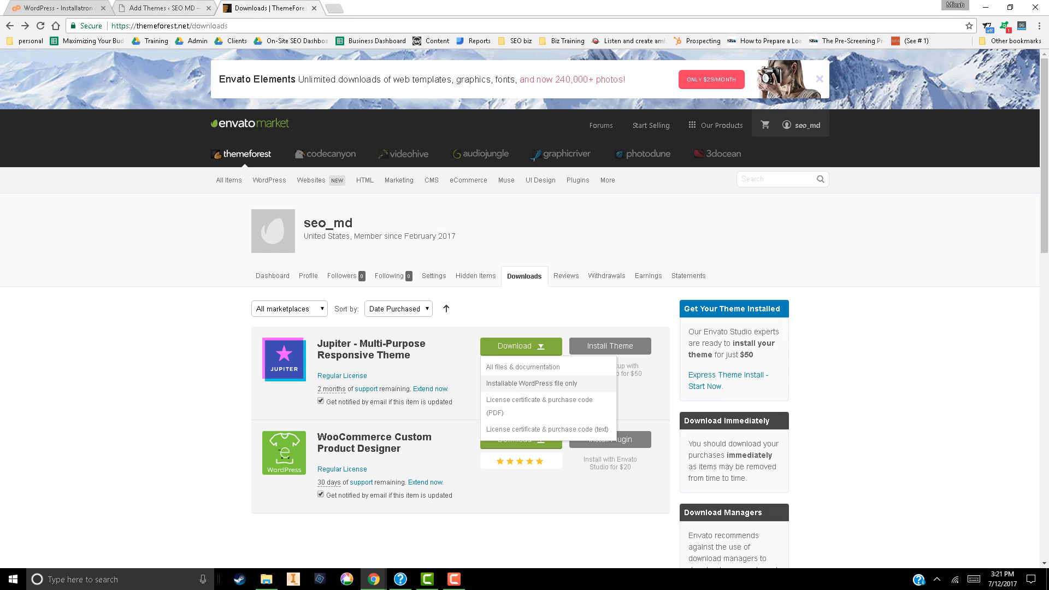
Go back to the WordPress theme gallery and install the OceanWP theme
{"action": "left_click", "coordinate": [158, 8]}
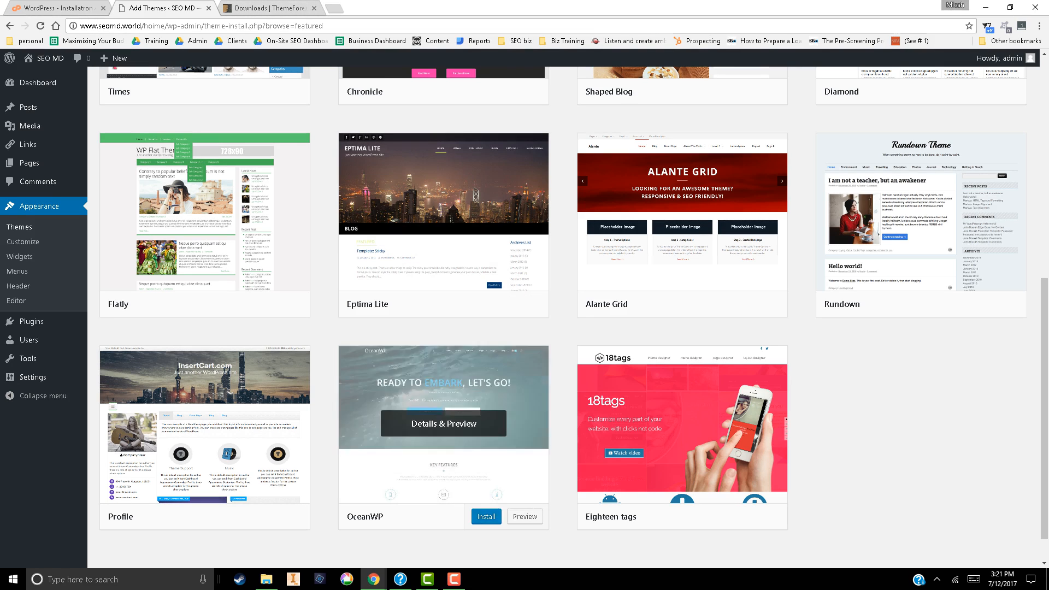
{"action": "left_click", "coordinate": [486, 516]}
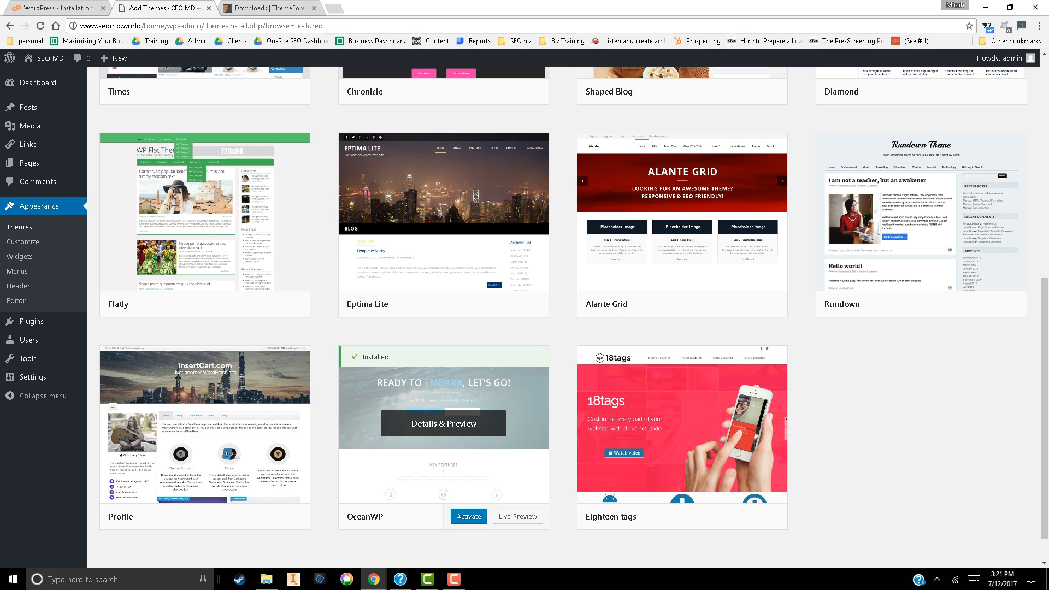
Activate the newly installed OceanWP theme and open it for customization
{"action": "left_click", "coordinate": [469, 516]}
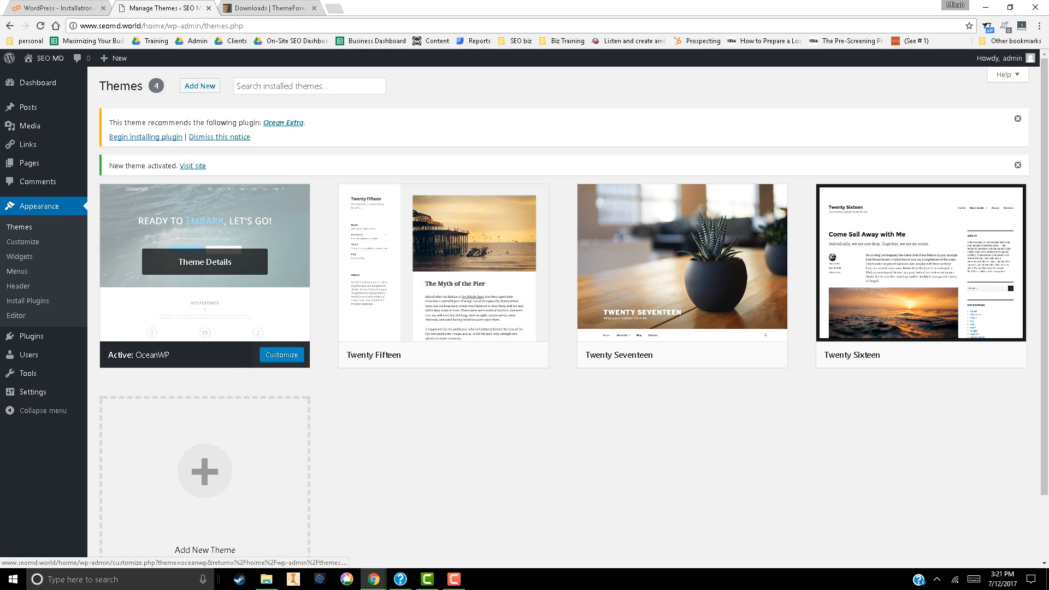
{"action": "left_click", "coordinate": [281, 355]}
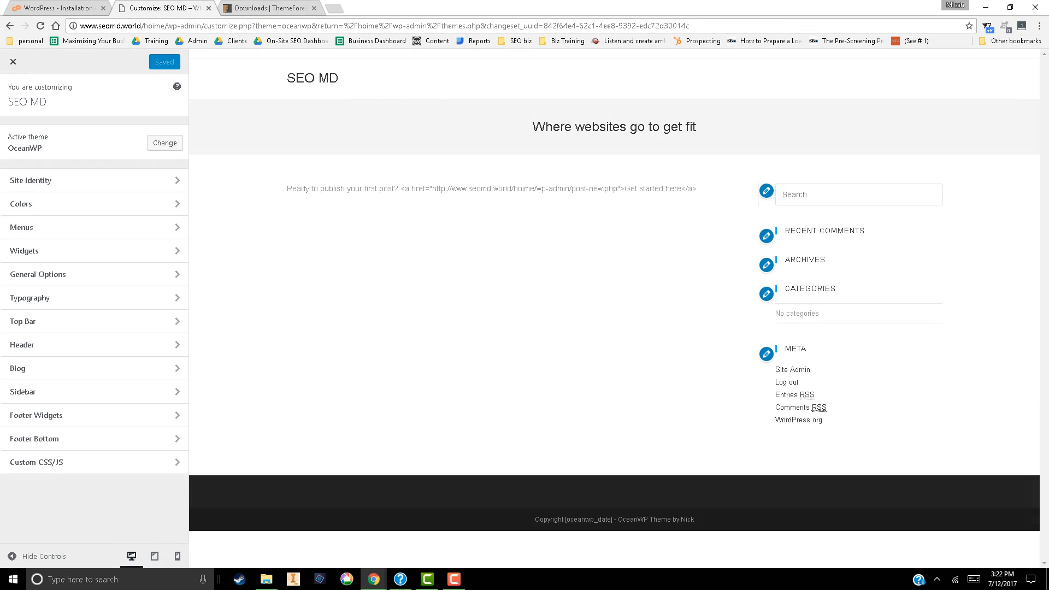
Review OceanWP's Site Identity and General Options settings, and close the customizer without changing anything
{"action": "left_click", "coordinate": [94, 180]}
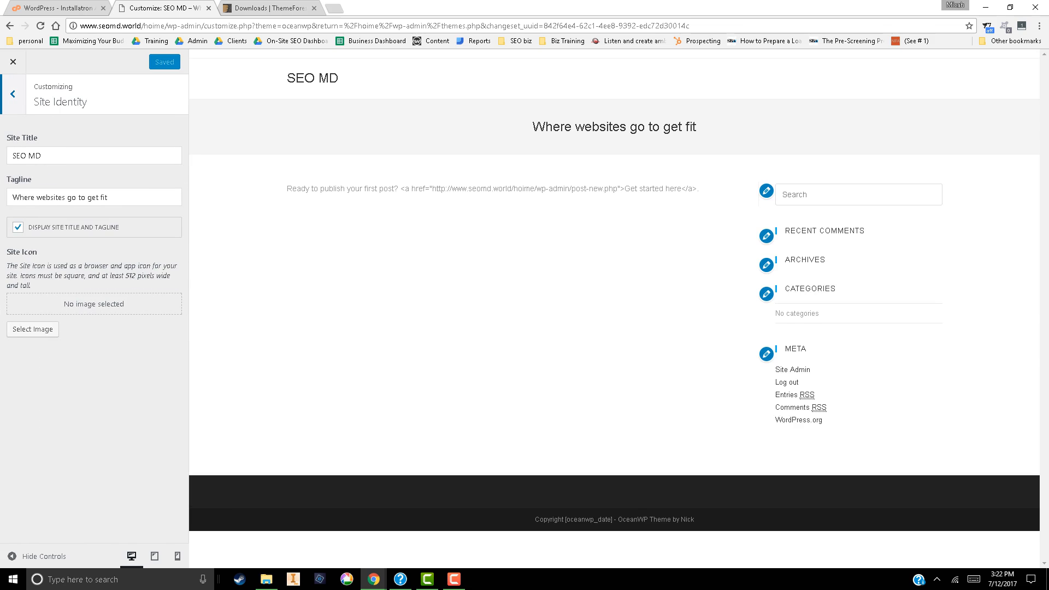
{"action": "left_click", "coordinate": [13, 94]}
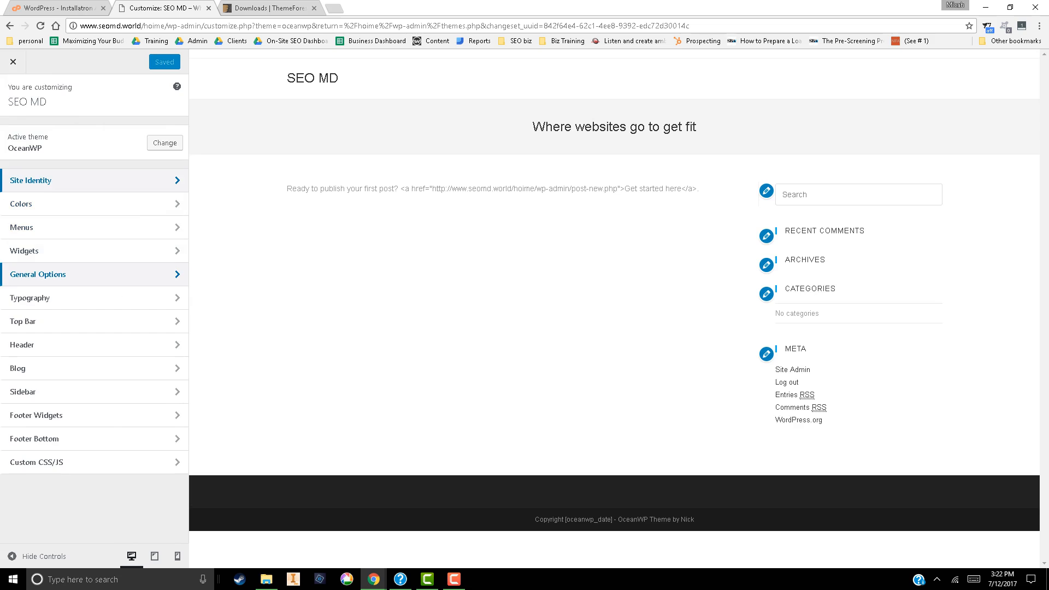
{"action": "left_click", "coordinate": [49, 274]}
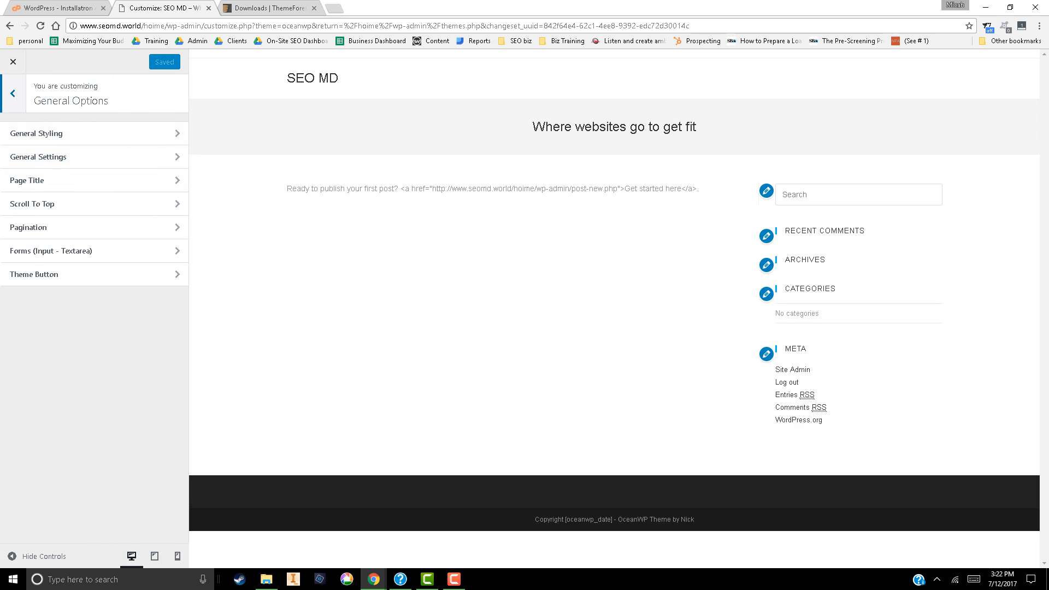
{"action": "left_click", "coordinate": [13, 94]}
{"action": "left_click", "coordinate": [13, 62]}
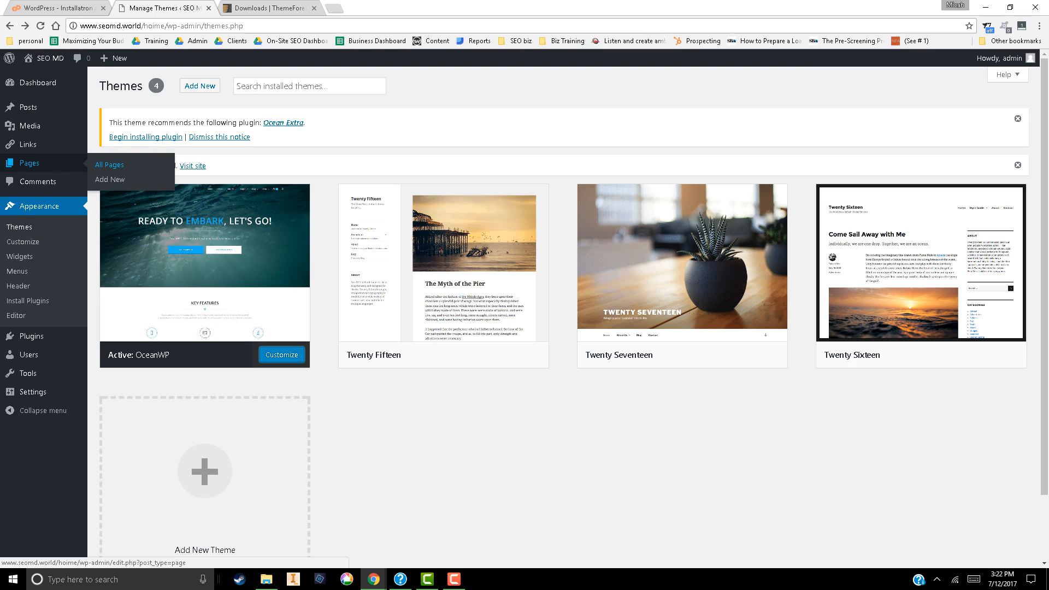
Start a new page titled "home" and fill its body with the sample text "wwkjbvk;SJBVkwn vw'v"
{"action": "left_click", "coordinate": [109, 164]}
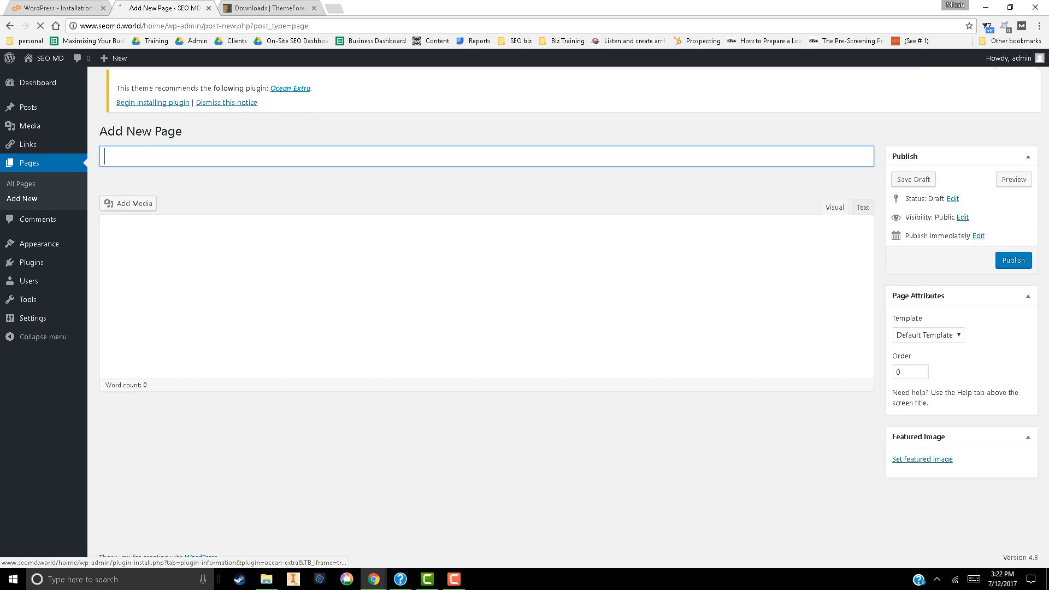
{"action": "type", "text": "e"}
{"action": "key", "text": "Tab"}
{"action": "type", "text": "wwkjbvk;SJBVkwn vw'v"}
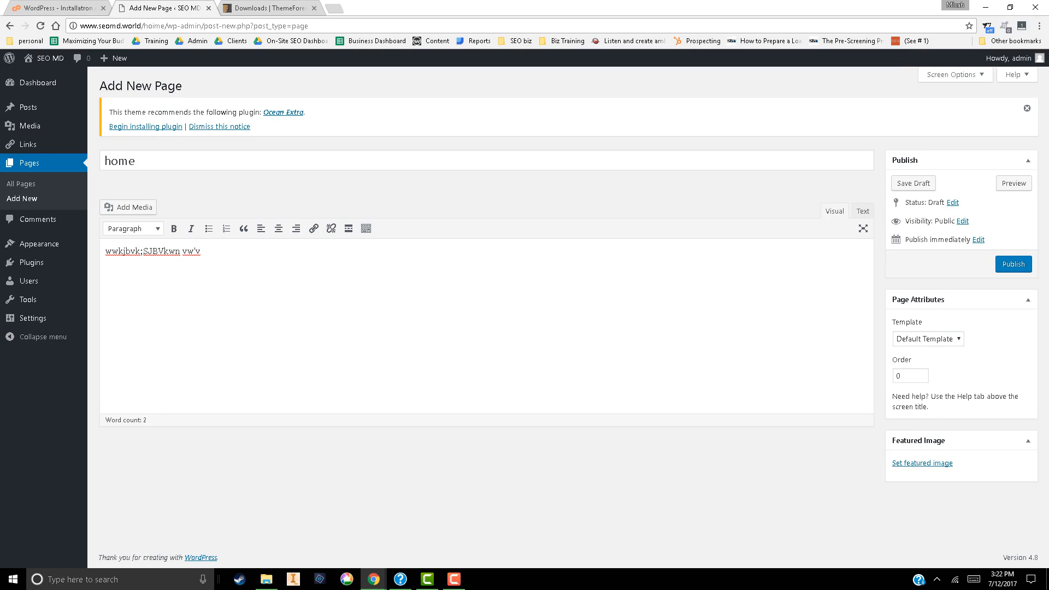
Delete all the sample text from the page body and select the whole page title
{"action": "key", "text": "ctrl+a"}
{"action": "key", "text": "BackSpace"}
{"action": "mouse_move", "coordinate": [38, 243]}
{"action": "left_click_drag", "start_coordinate": [137, 161], "coordinate": [103, 161]}
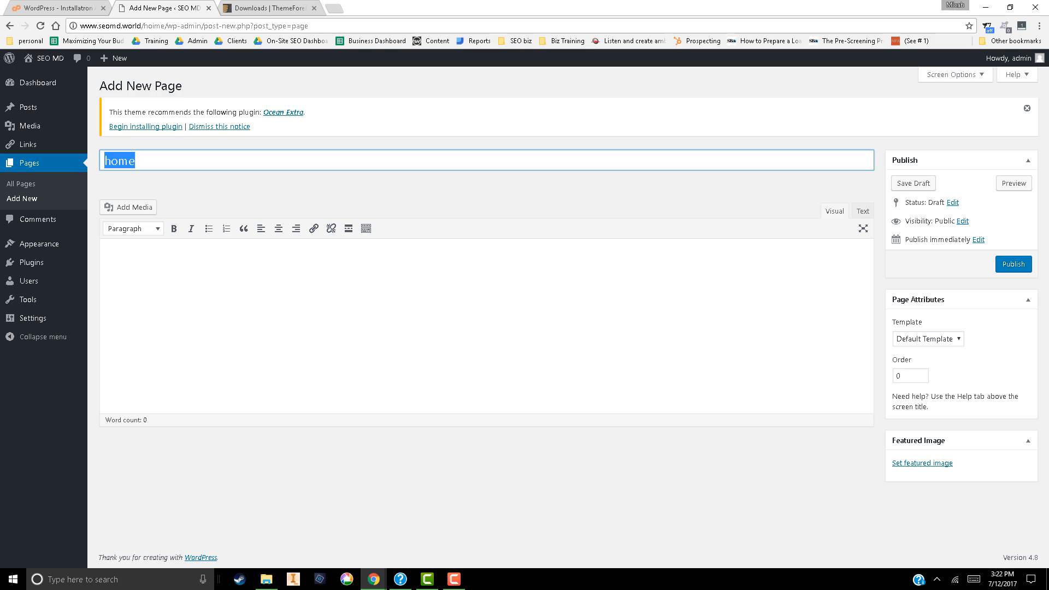